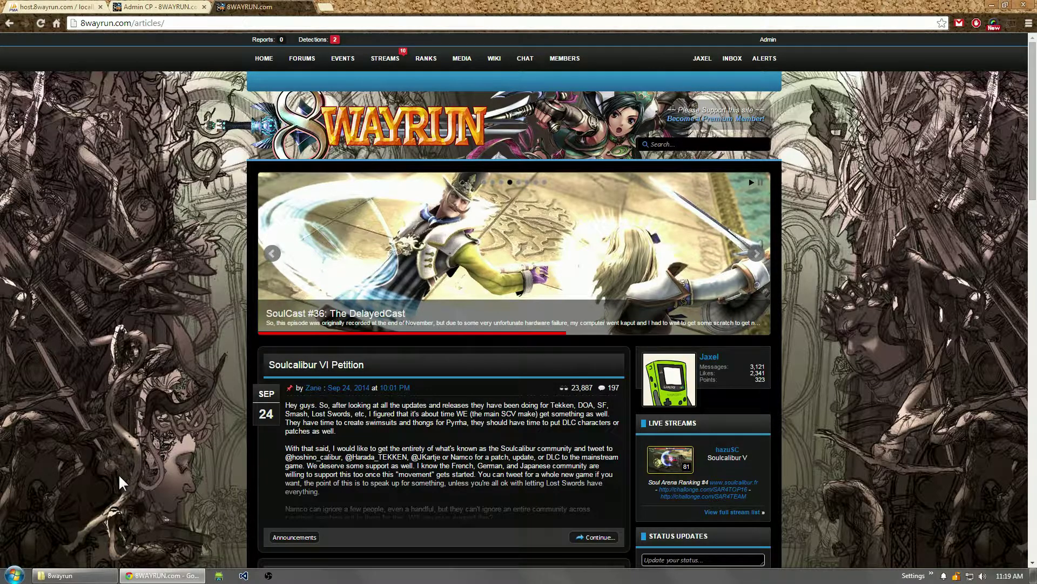
# From the admin panel's Applications section, open a blank Create New Page form.
pyautogui.click(157, 7)
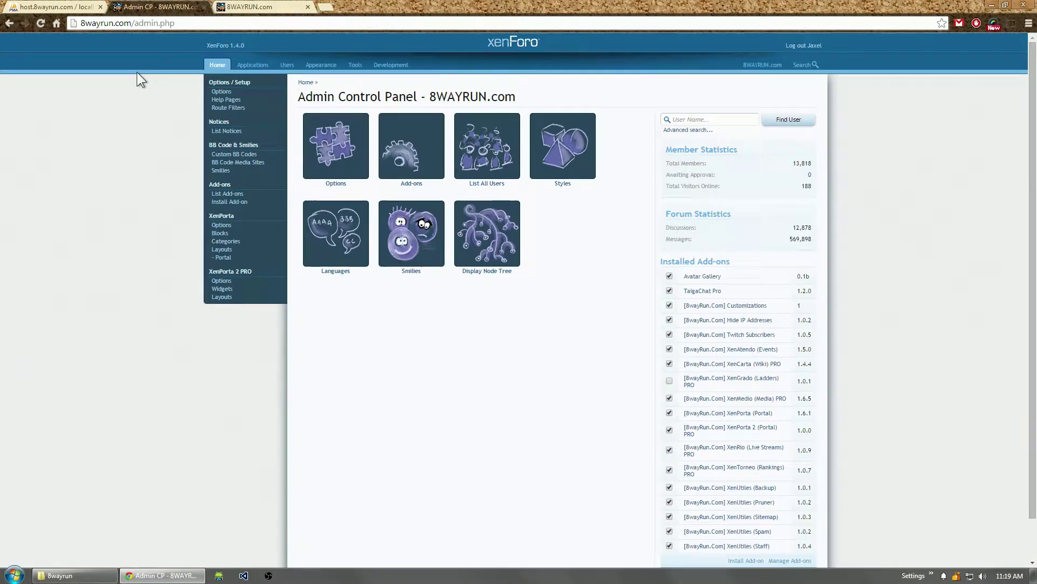
pyautogui.click(265, 65)
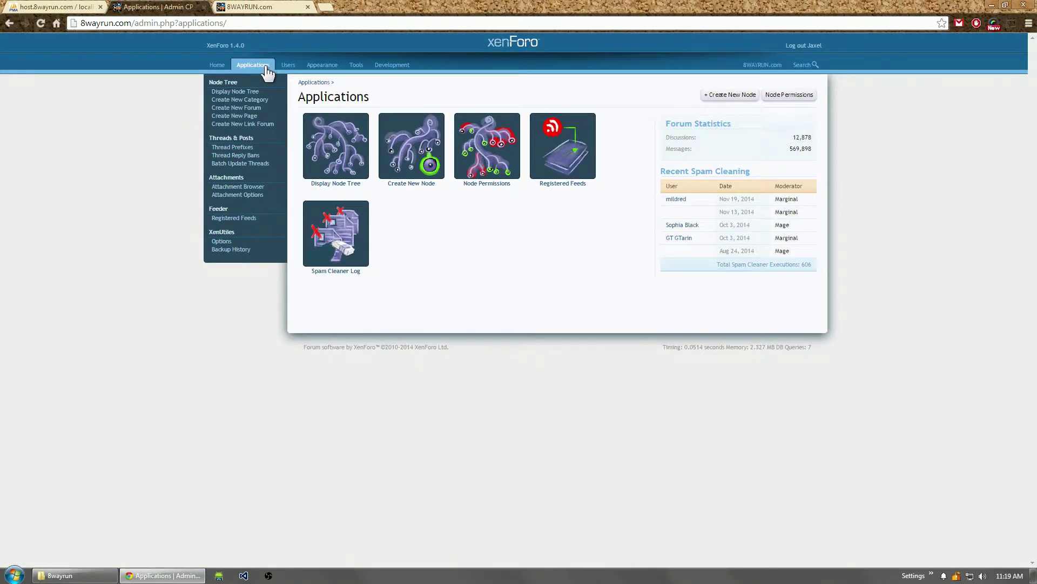
pyautogui.click(249, 117)
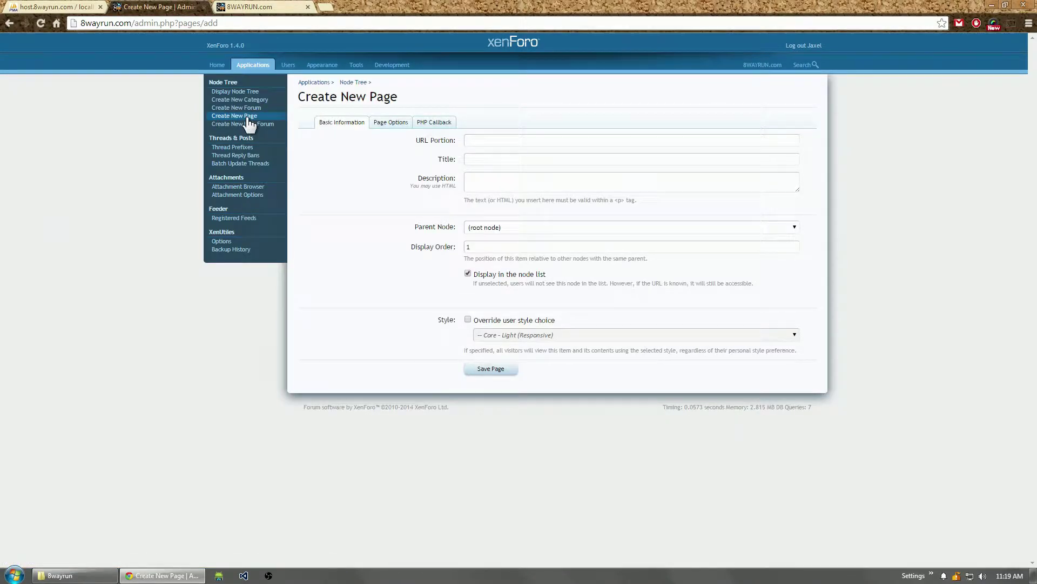
# Generate five paragraphs (604 words) of Lorem Ipsum at lipsum.com and select all of it.
pyautogui.click(327, 8)
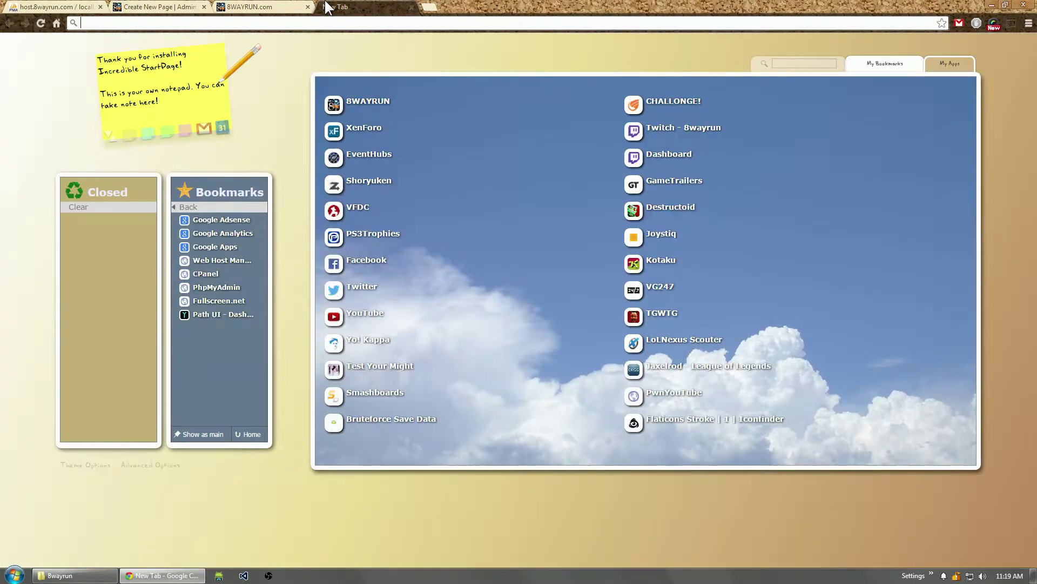
pyautogui.write('lipsum.com')
pyautogui.press('Return')
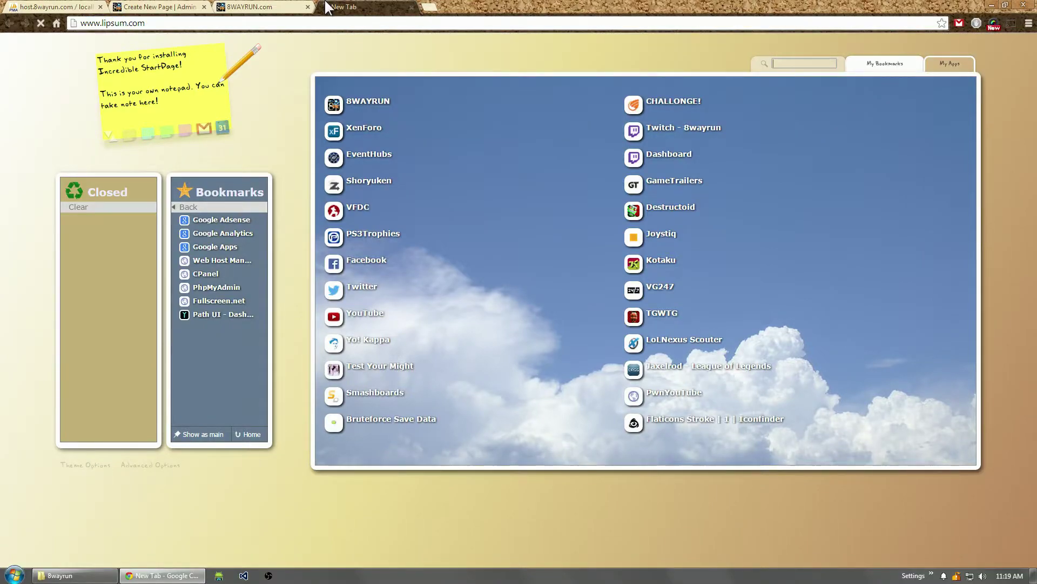
pyautogui.click(649, 390)
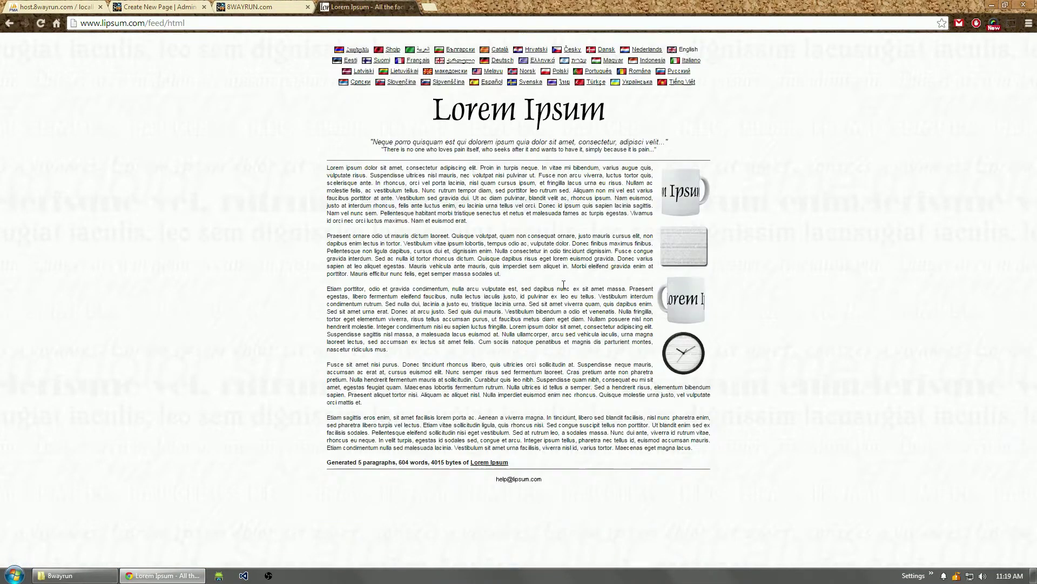
pyautogui.moveTo(331, 165); pyautogui.dragTo(697, 450)
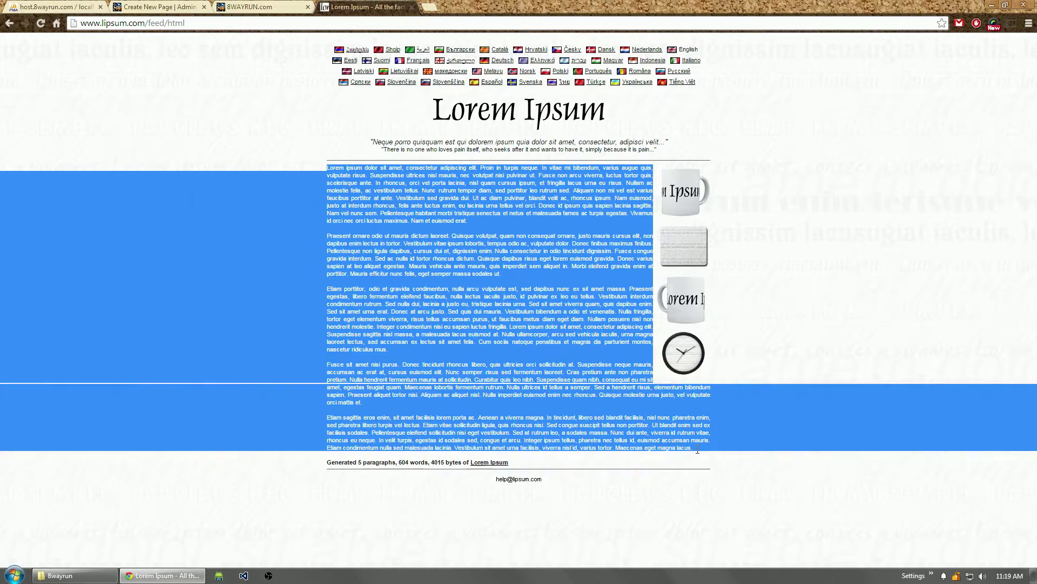
# Paste the Lorem Ipsum text into the page description and wrap it in <p> tags.
pyautogui.click(157, 7)
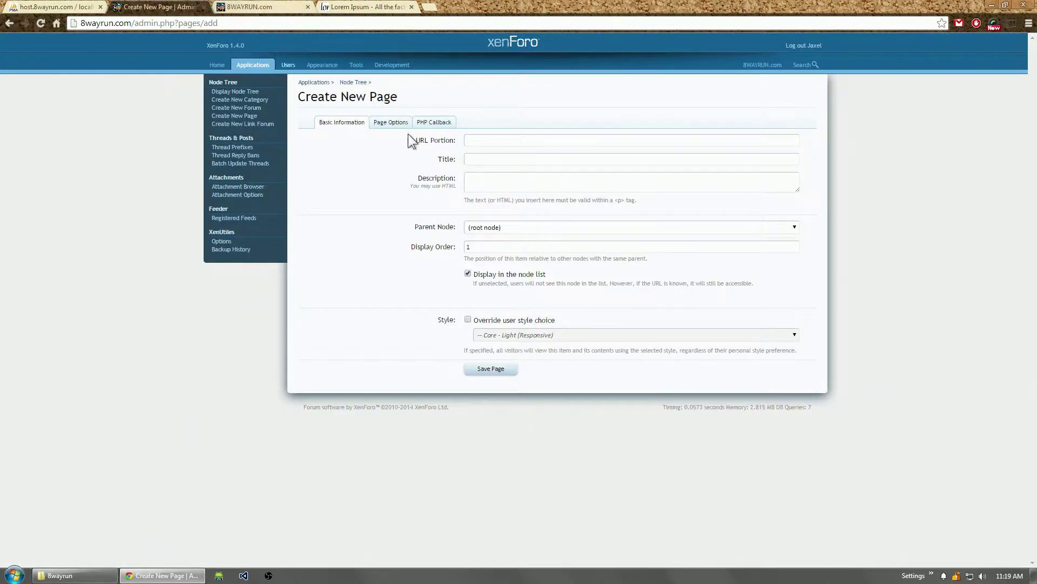
pyautogui.click(506, 184)
pyautogui.hotkey('ctrl', 'v')
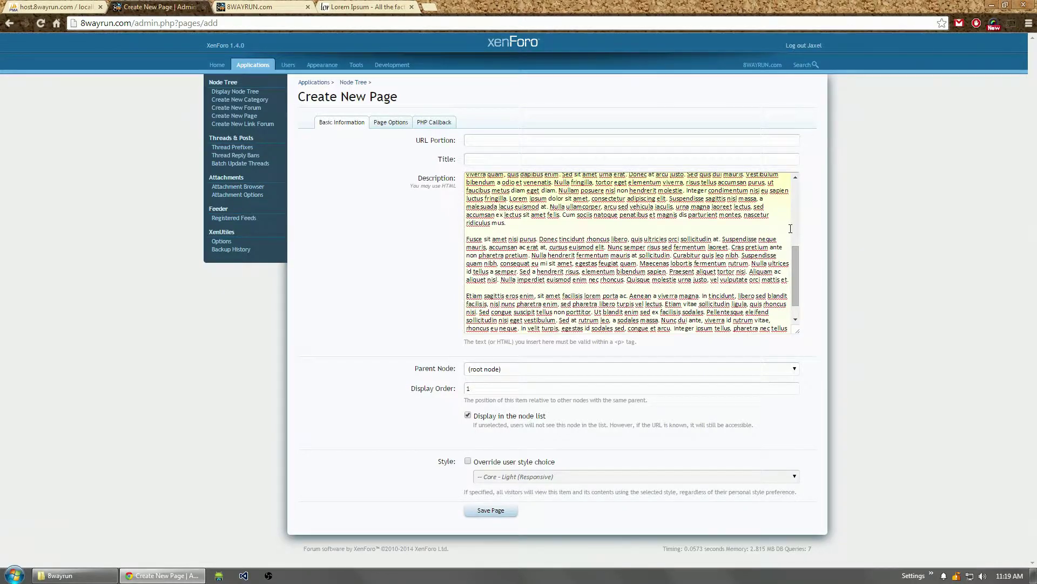
pyautogui.scroll(5, 791, 228)
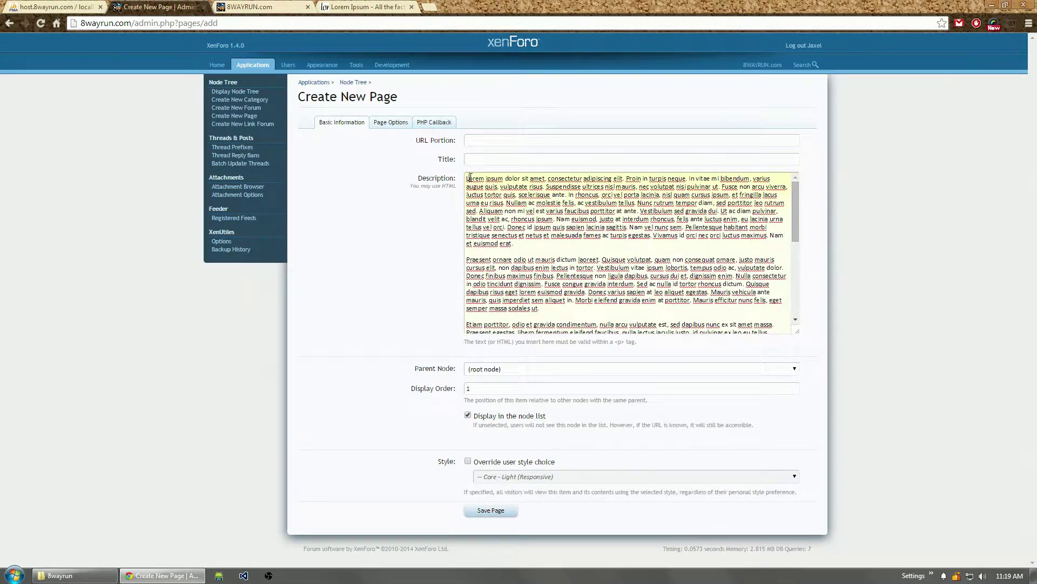
pyautogui.write('<p>')
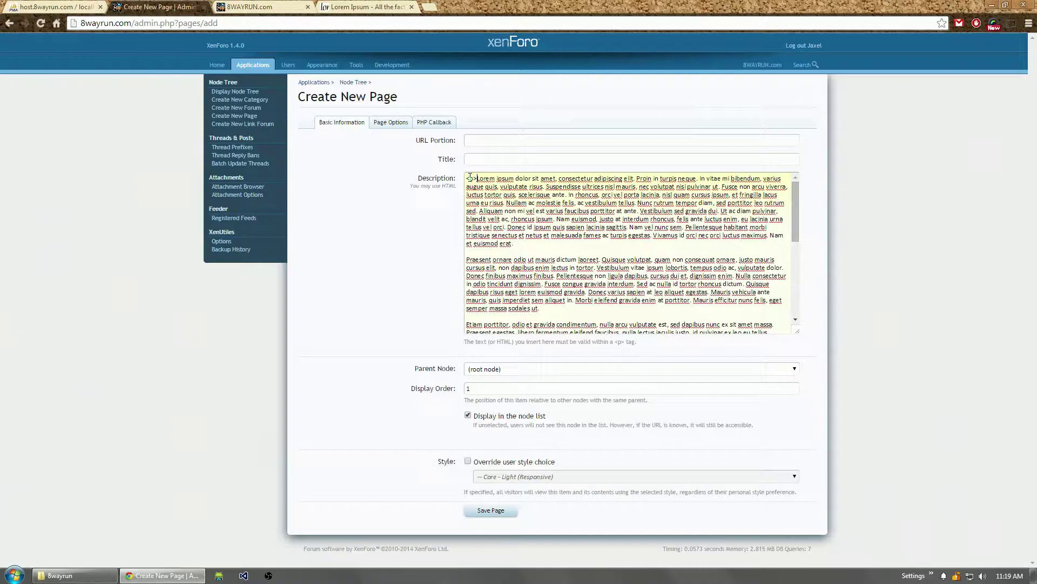
pyautogui.moveTo(796, 227); pyautogui.dragTo(733, 327)
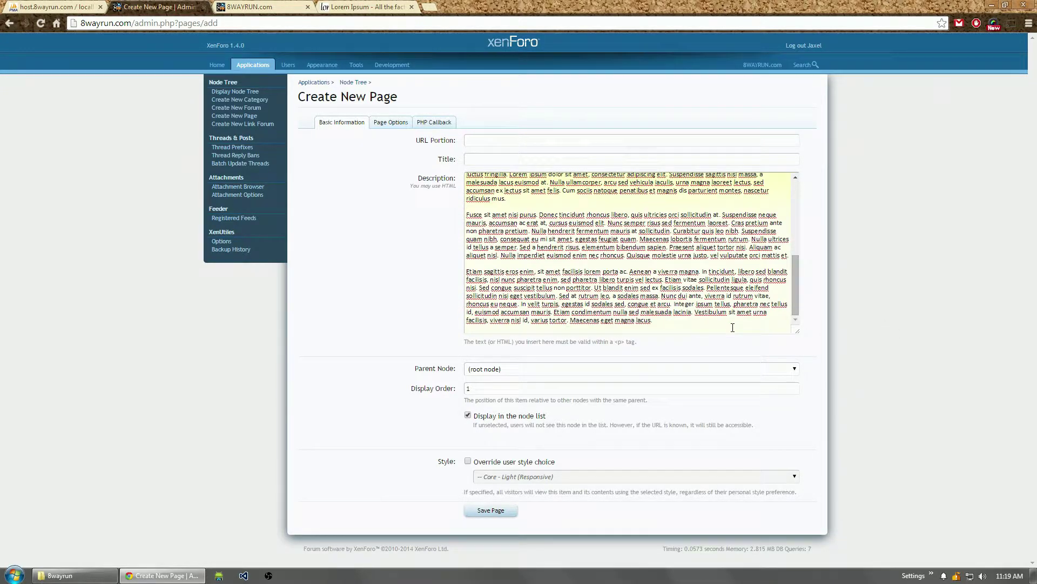
pyautogui.press('BackSpace')
pyautogui.write('</p>')
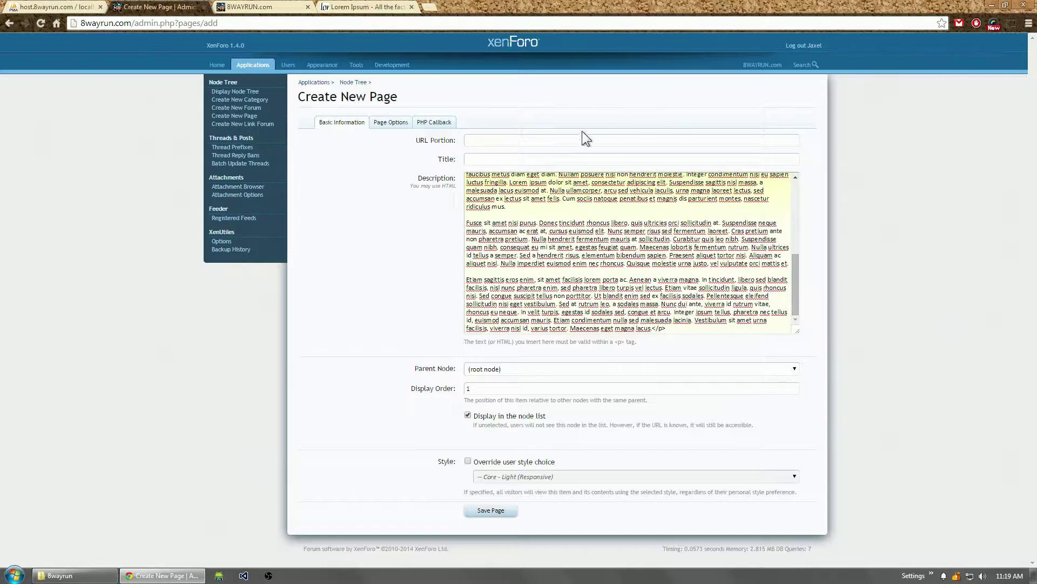
# Set URL portion 'lipsum' and title 'Lorem Ipsum', hide it from the node list, and save.
pyautogui.click(558, 142)
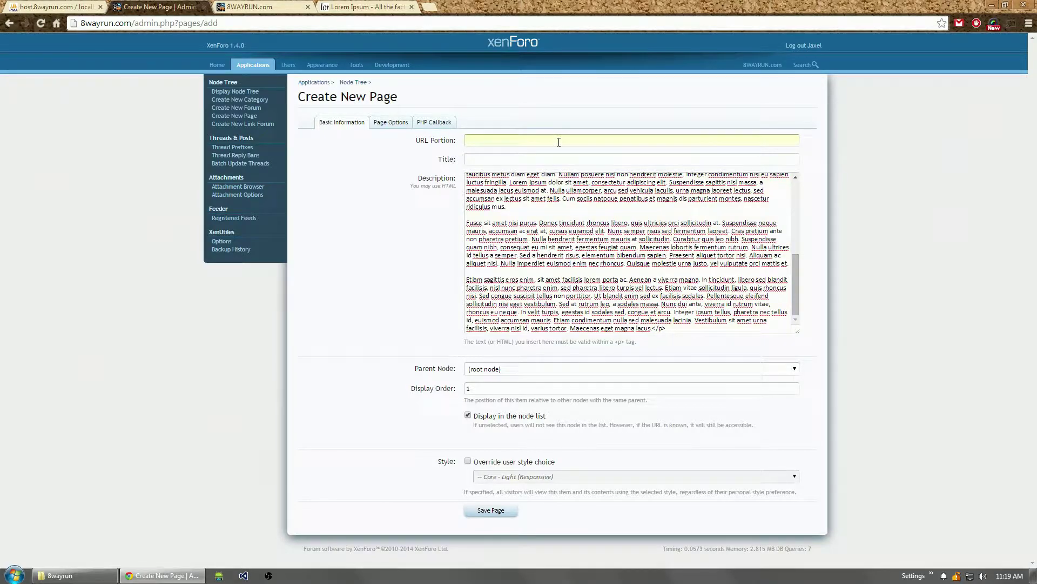
pyautogui.write('lipsum')
pyautogui.press('Tab')
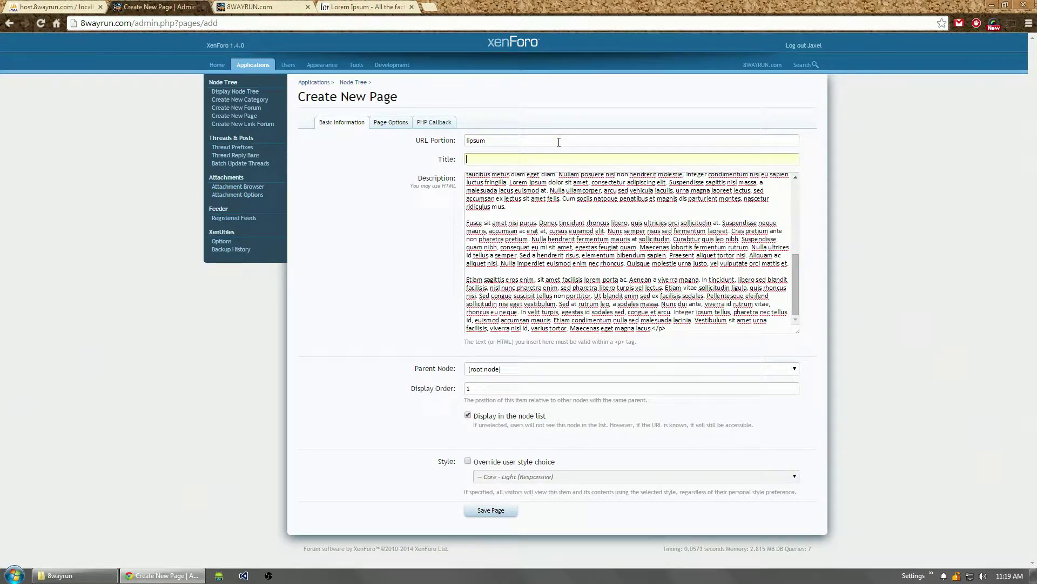
pyautogui.write('Lorem Ipsum')
pyautogui.click(508, 417)
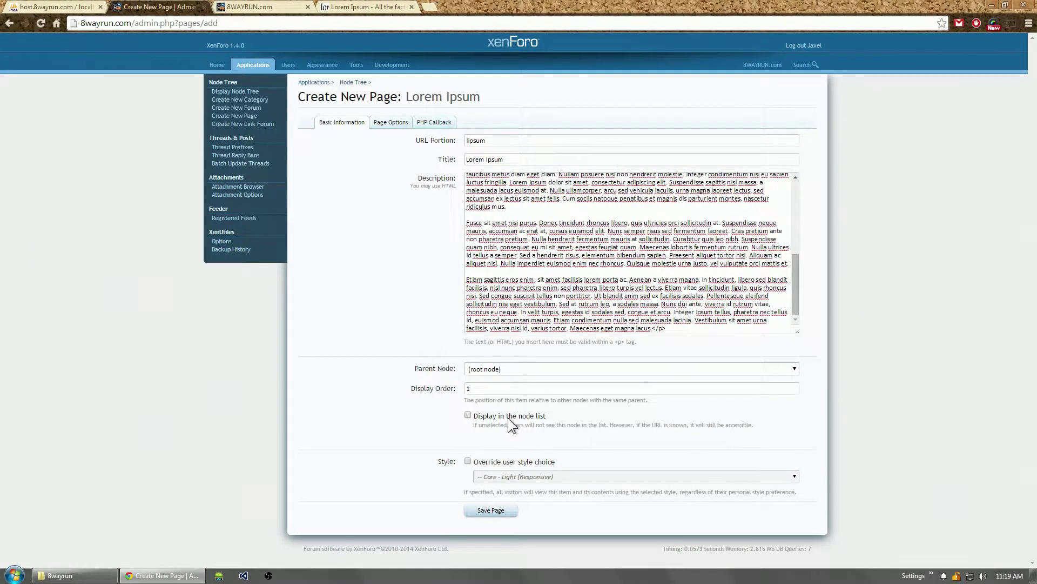
pyautogui.click(498, 515)
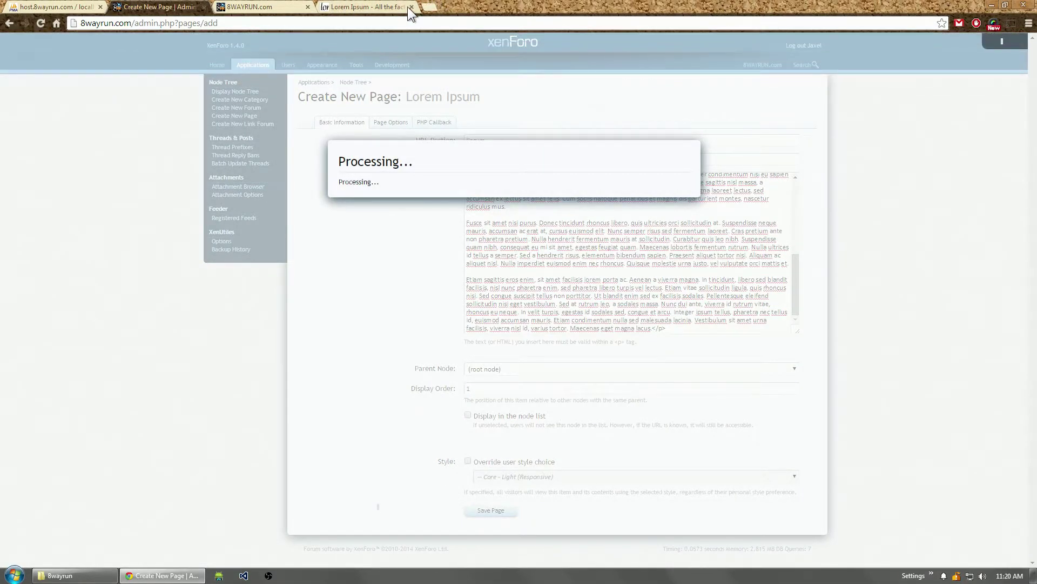
# View the page at 8wayrun.com/pages/lipsum/, then open Lorem Ipsum for editing from the node tree.
pyautogui.click(254, 7)
pyautogui.moveTo(134, 23); pyautogui.dragTo(665, 95)
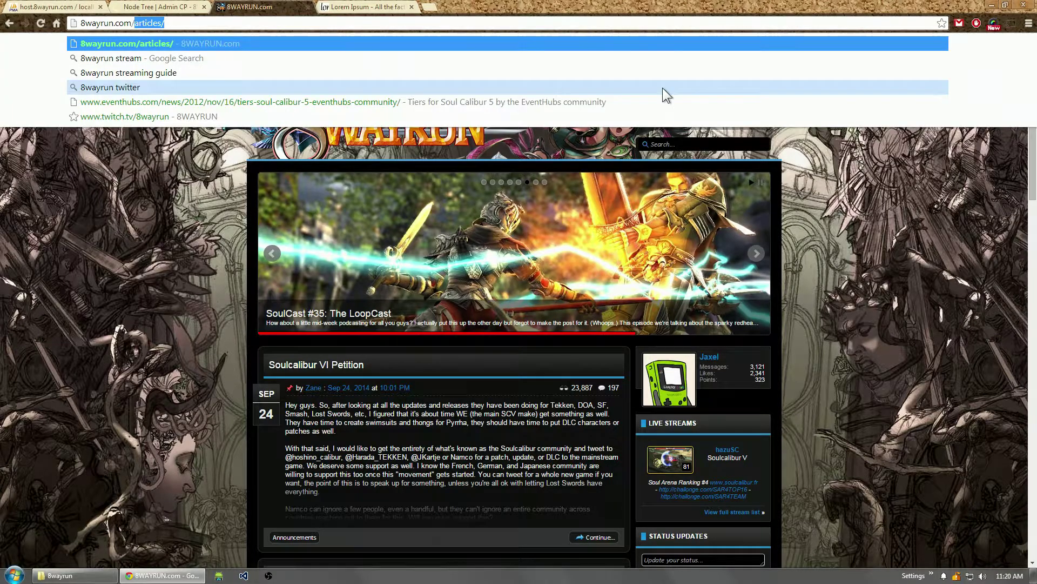
pyautogui.write('pages')
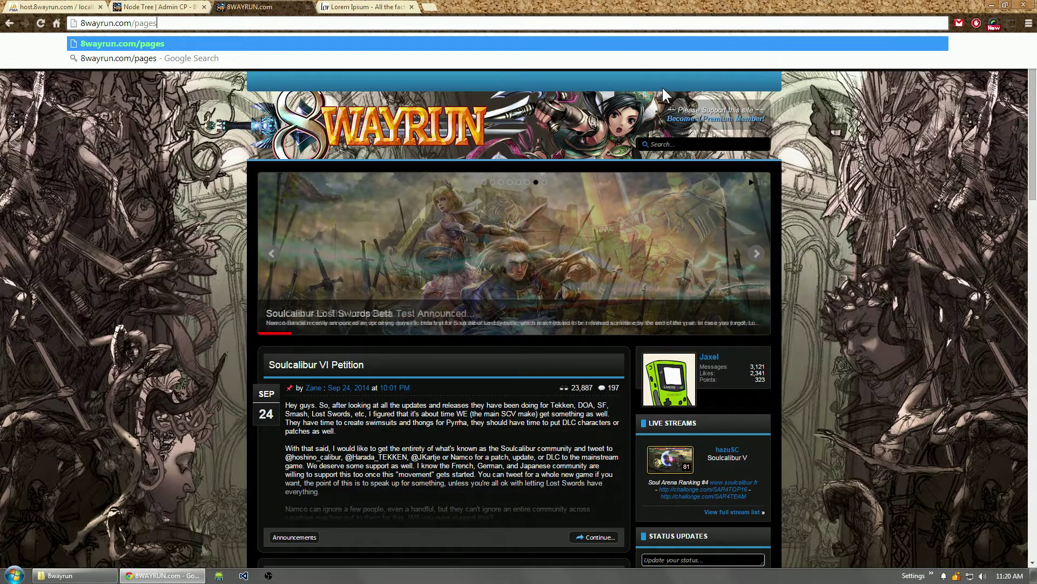
pyautogui.write('/l')
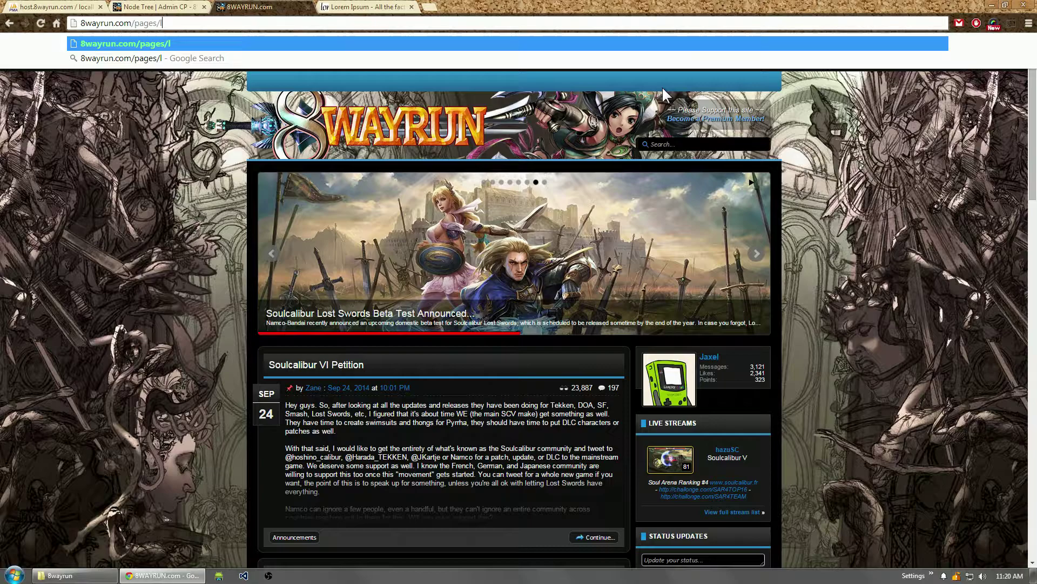
pyautogui.write('ipsum/')
pyautogui.press('Return')
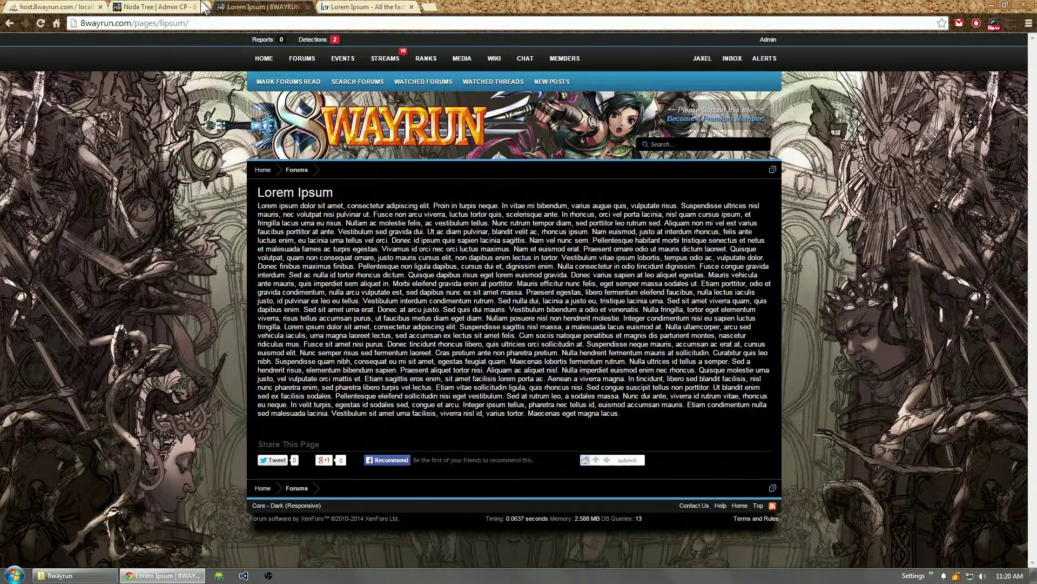
pyautogui.hotkey('ctrl', 'shift', 'Tab')
pyautogui.click(416, 145)
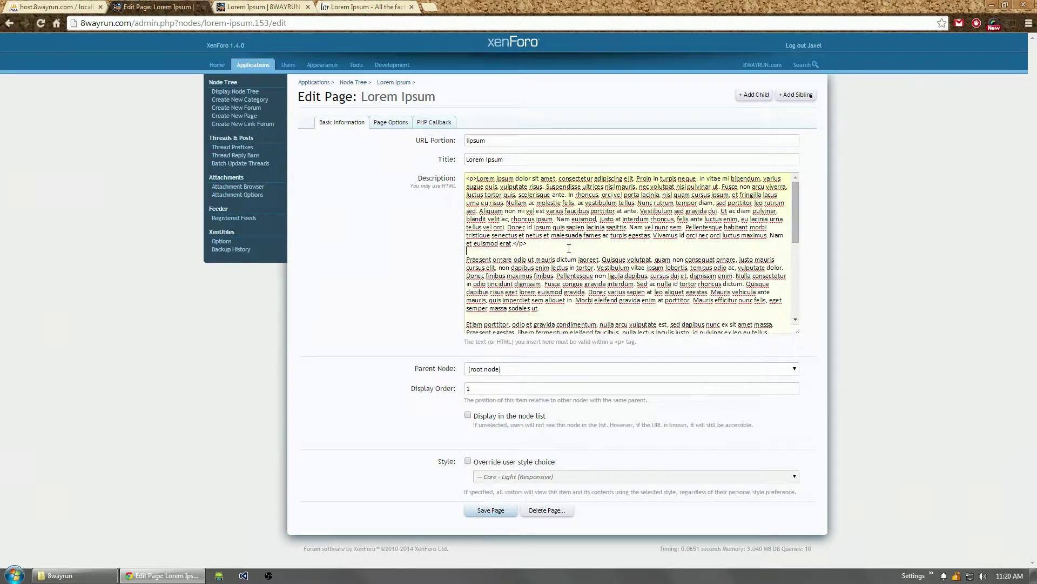
# Replace the breaks after the first two paragraphs with </p><p> tags in the description.
pyautogui.write('<p>')
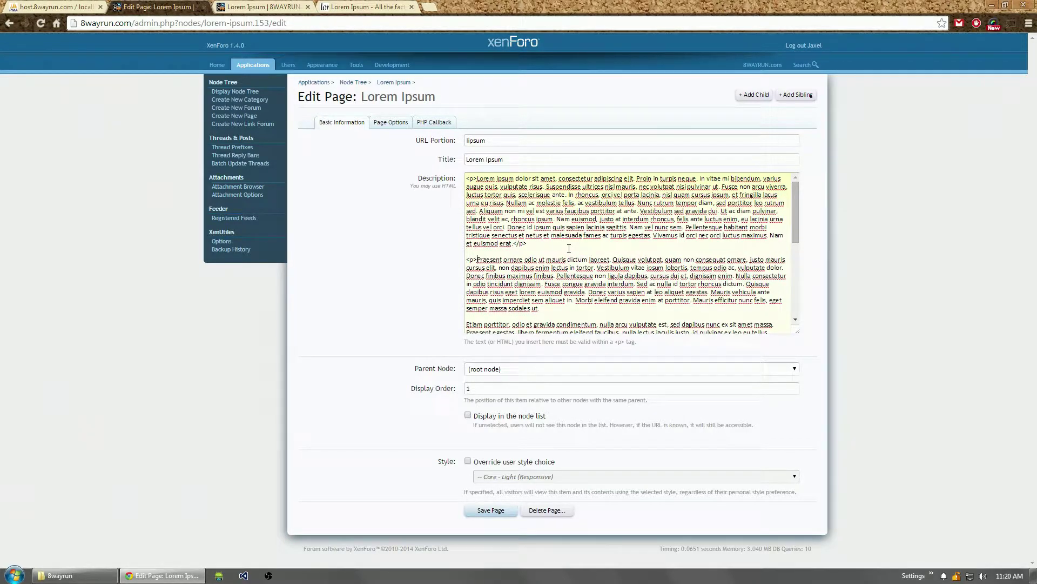
pyautogui.hotkey('shift', 'Up')
pyautogui.hotkey('shift', 'Left')
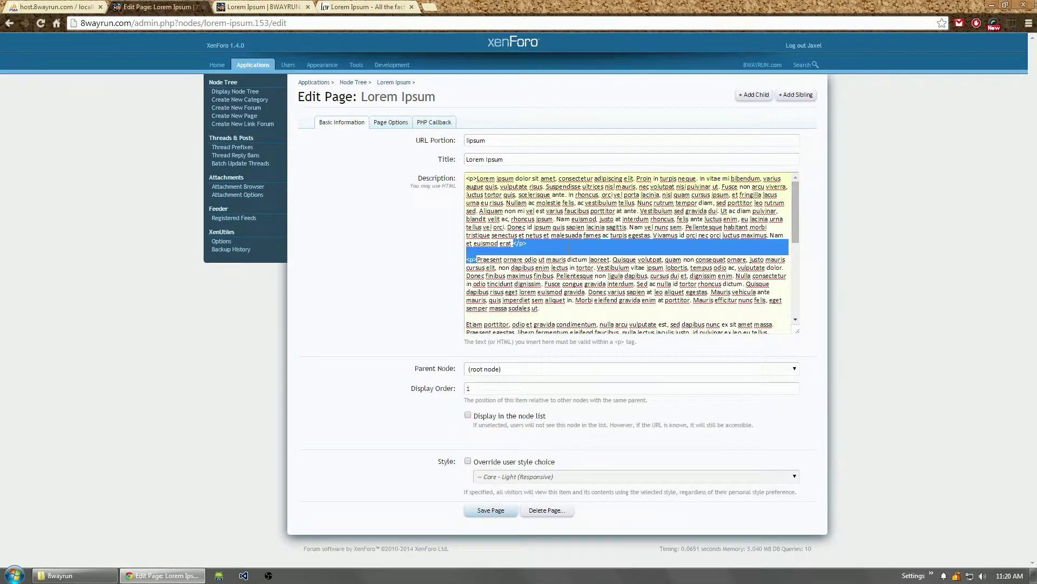
pyautogui.click(556, 309)
pyautogui.hotkey('shift', 'Right')
pyautogui.hotkey('shift', 'Right')
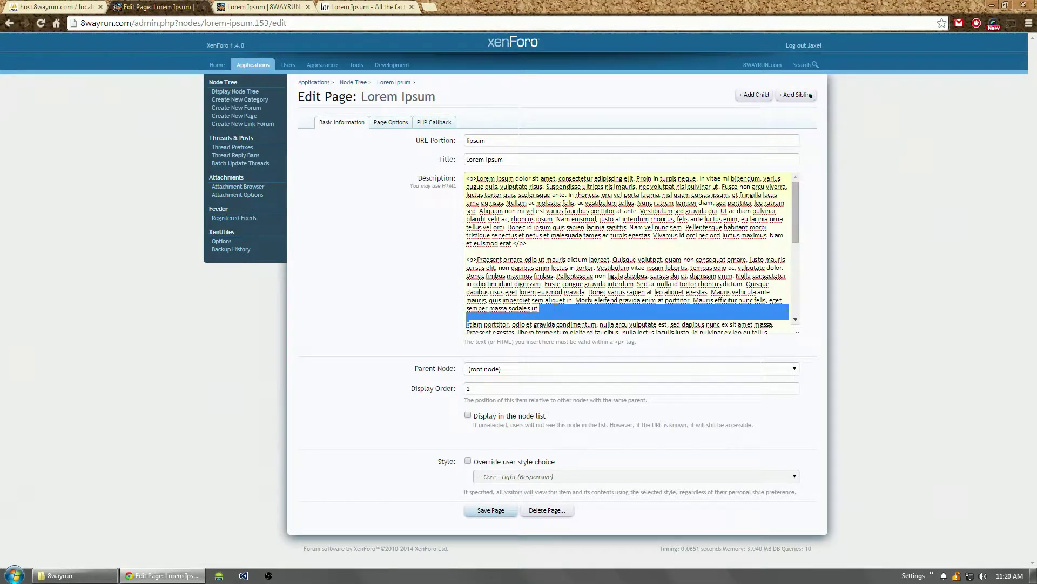
pyautogui.write('</p>  <p>')
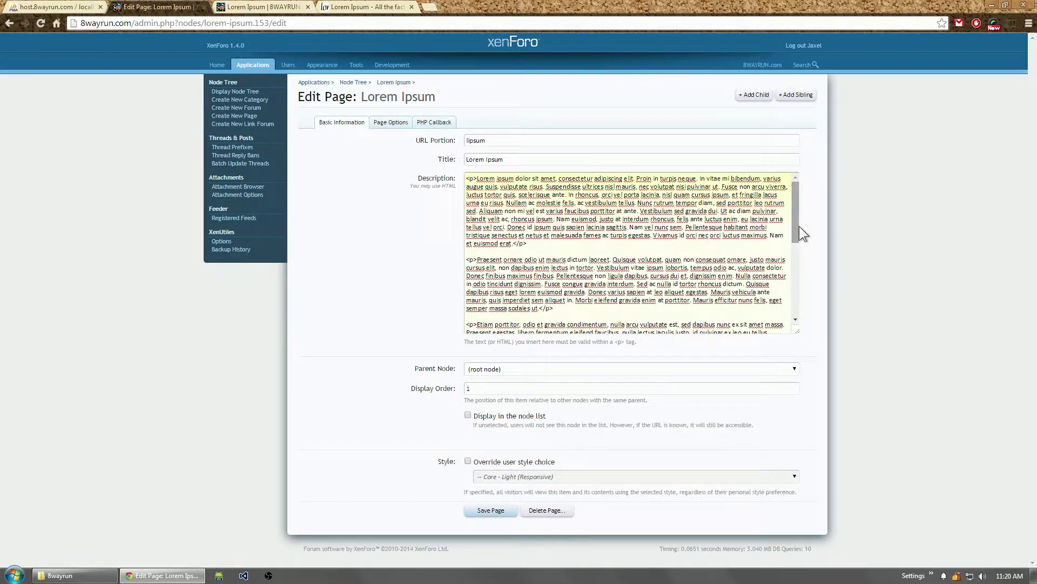
# Tag the breaks after the third and fourth paragraphs the same way and save the page.
pyautogui.moveTo(799, 225); pyautogui.dragTo(800, 276)
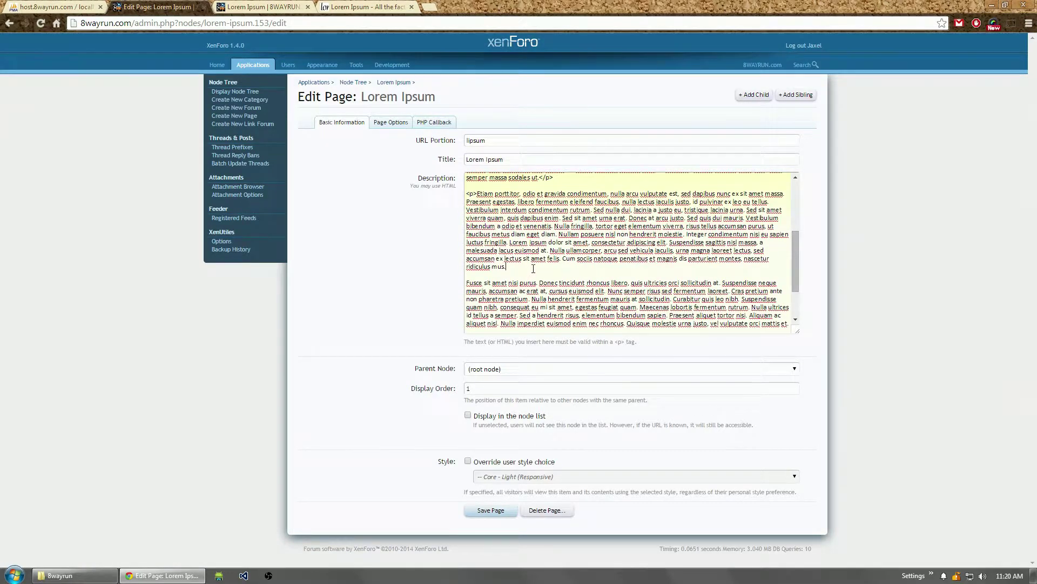
pyautogui.hotkey('shift', 'Right')
pyautogui.hotkey('shift', 'Right')
pyautogui.write('</p>  <p>')
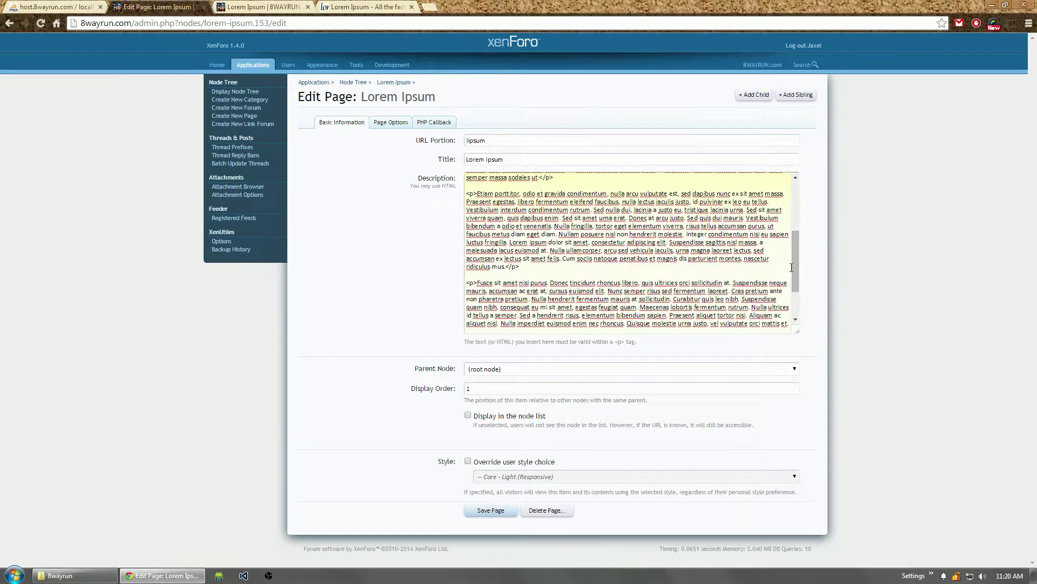
pyautogui.moveTo(795, 267); pyautogui.dragTo(796, 287)
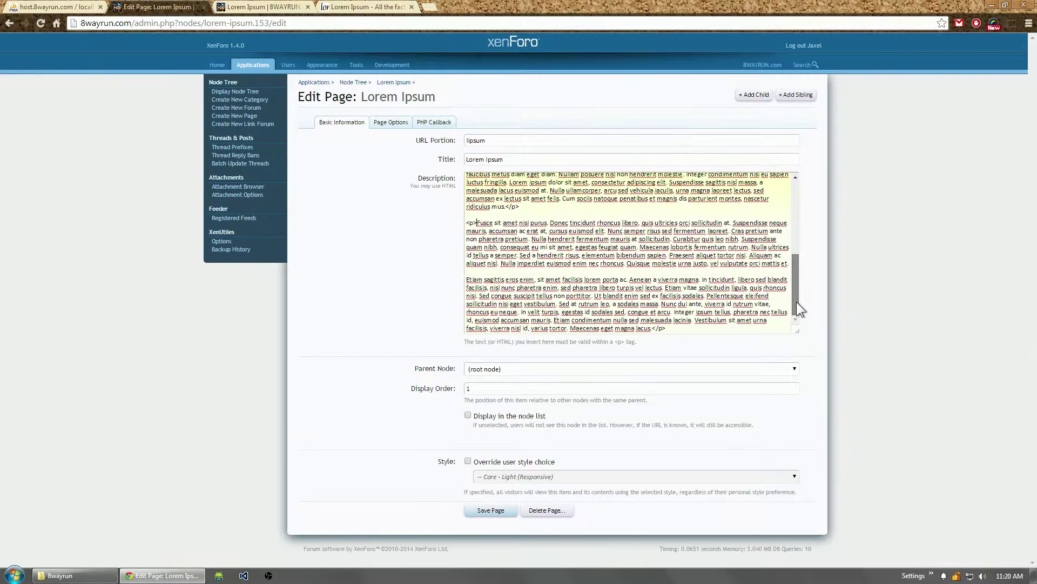
pyautogui.click(790, 264)
pyautogui.hotkey('shift', 'Right')
pyautogui.hotkey('shift', 'Right')
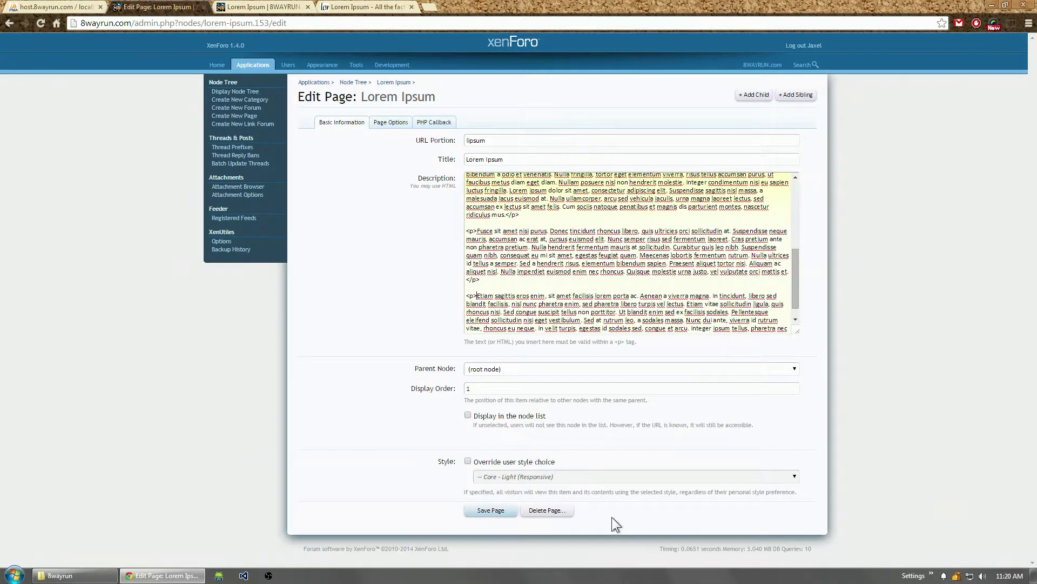
pyautogui.click(501, 511)
pyautogui.click(230, 7)
# Reload the lipsum page to check its paragraphs, then open the XenPorta 2 PRO options.
pyautogui.press('F5')
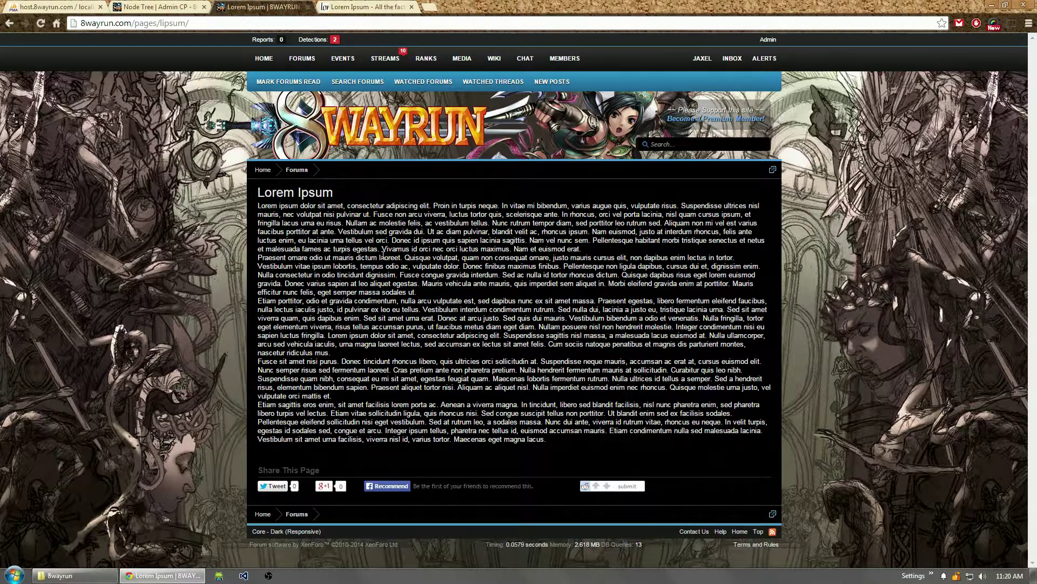
pyautogui.click(156, 8)
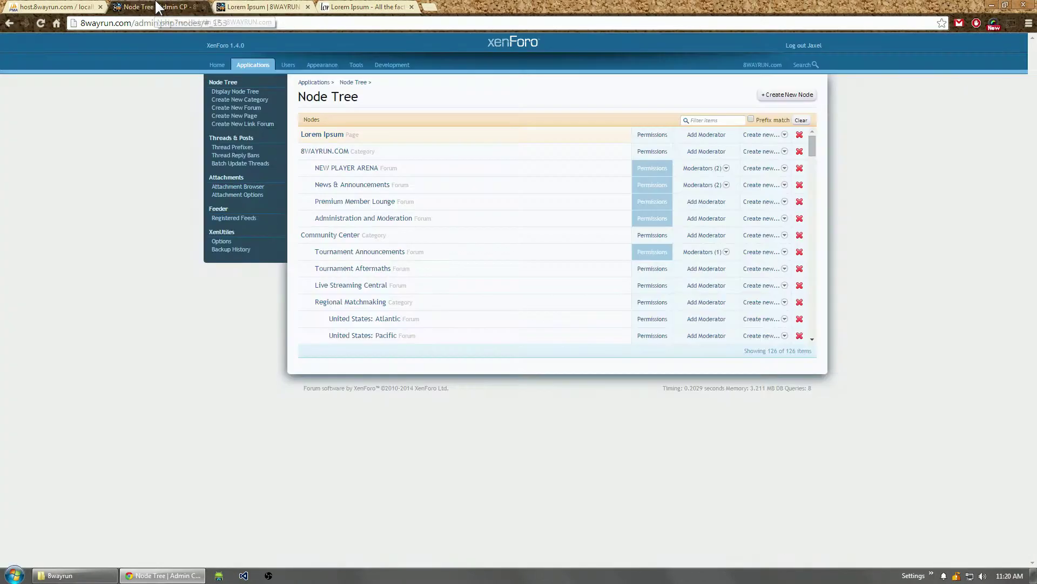
pyautogui.click(217, 66)
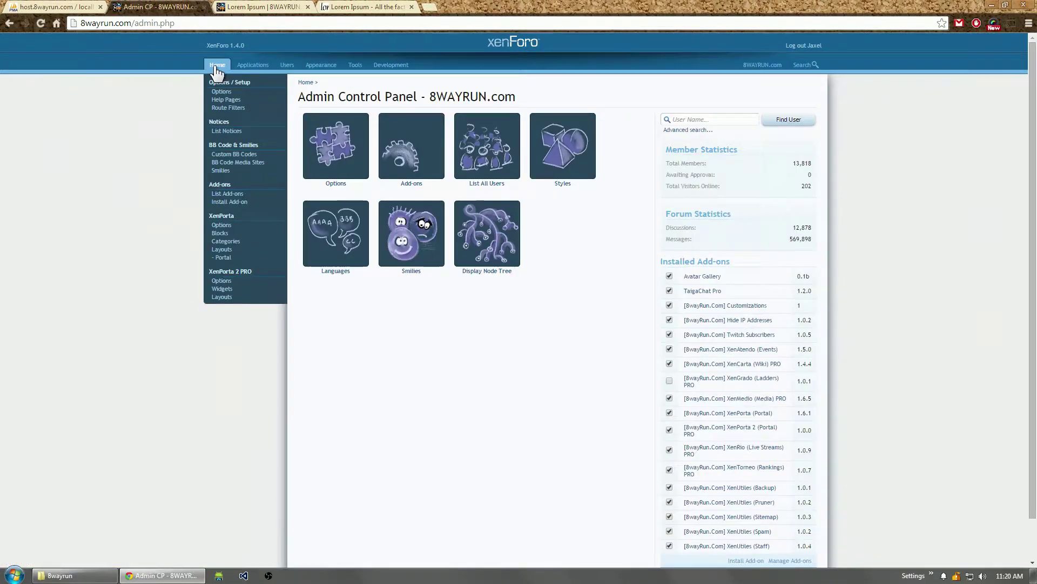
pyautogui.click(223, 282)
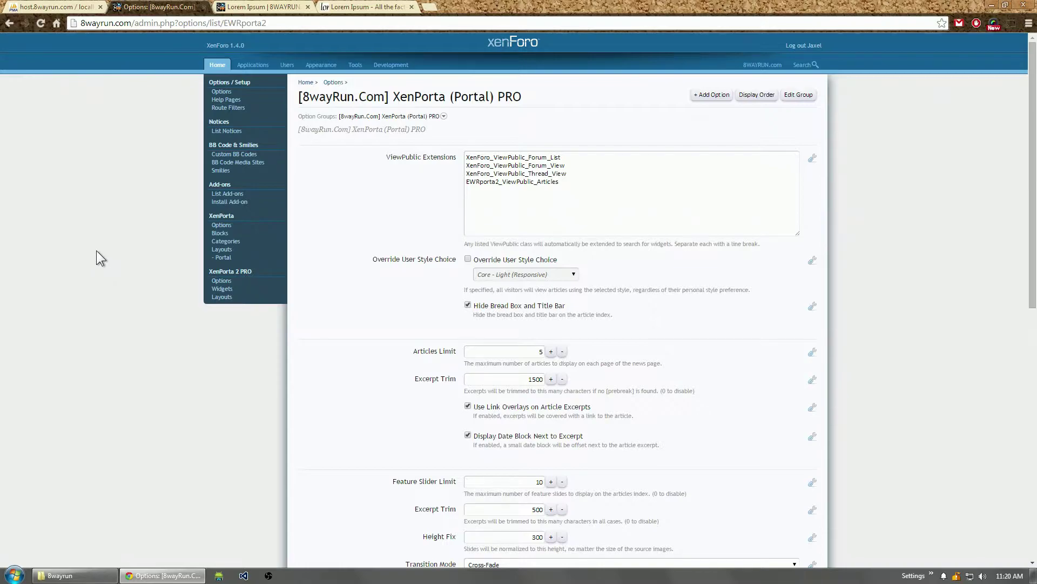
# Browse the site files to library/XenForo/ControllerPublic and select Page.php.
pyautogui.click(76, 574)
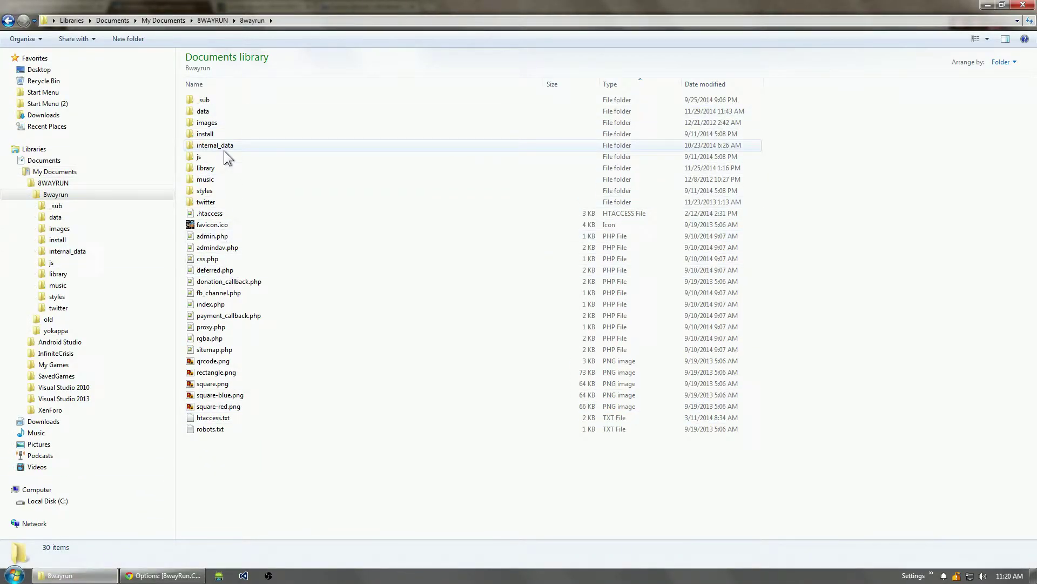
pyautogui.doubleClick(218, 169)
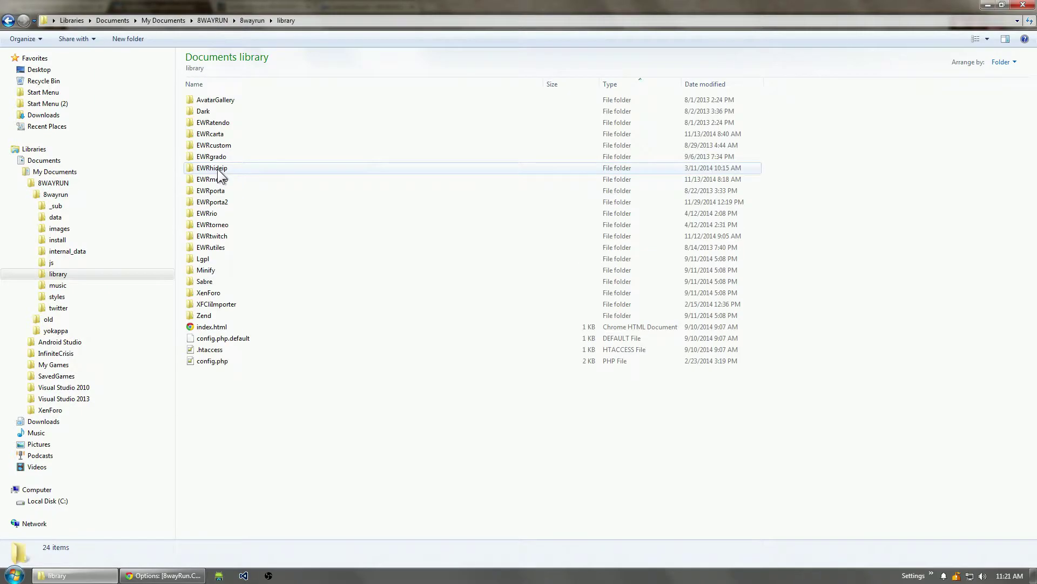
pyautogui.click(212, 295)
pyautogui.doubleClick(212, 295)
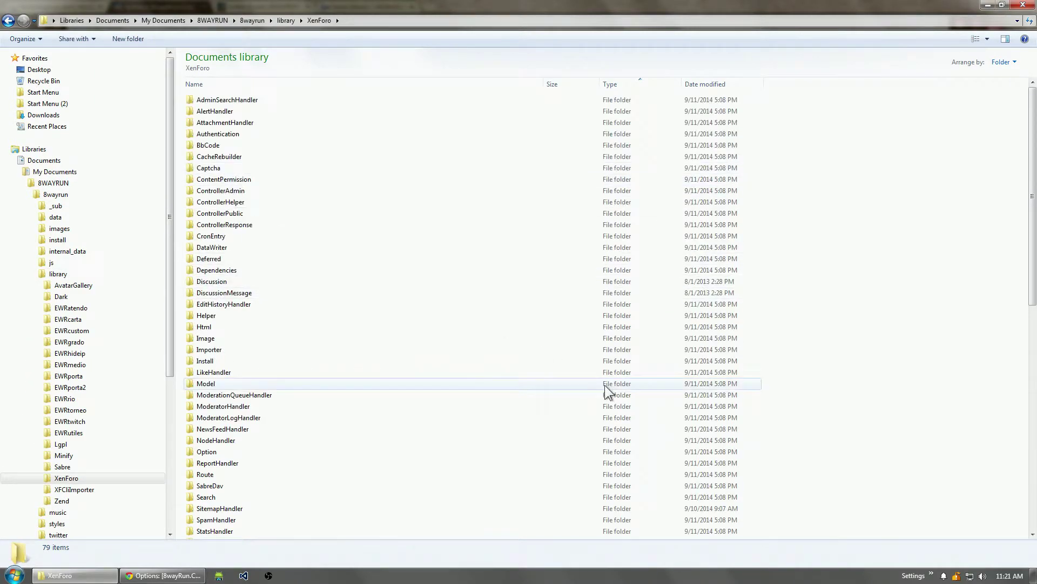
pyautogui.doubleClick(242, 216)
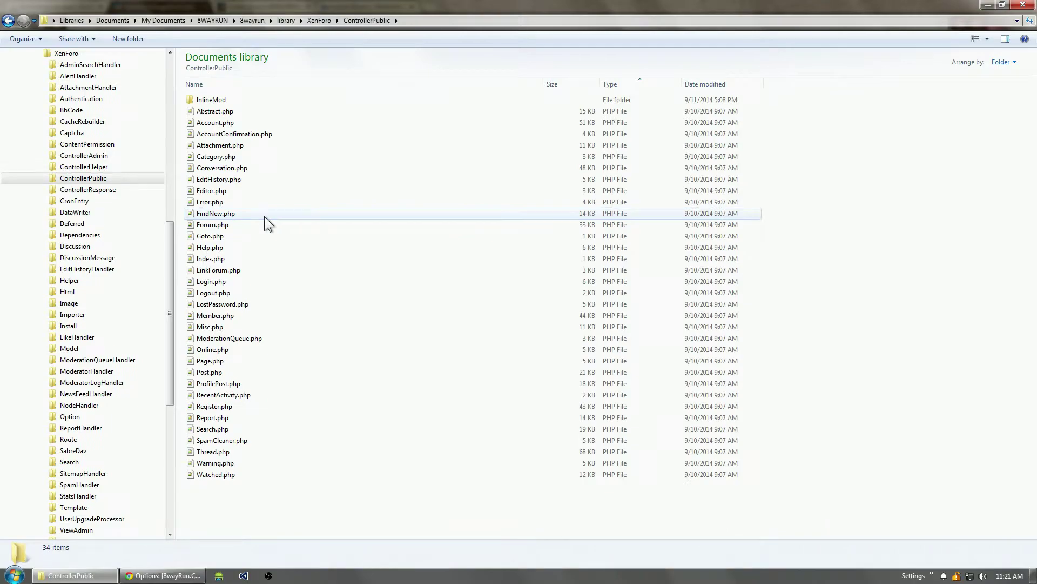
pyautogui.click(241, 361)
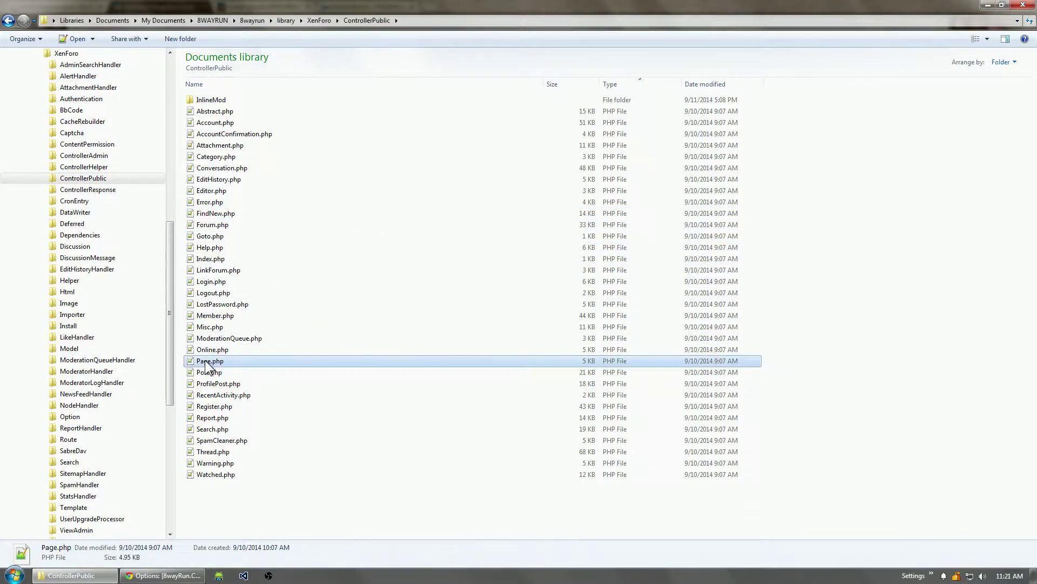
# Open Page.php in Notepad++ and copy the view class XenForo_ViewPublic_Page_View from line 39.
pyautogui.doubleClick(212, 361)
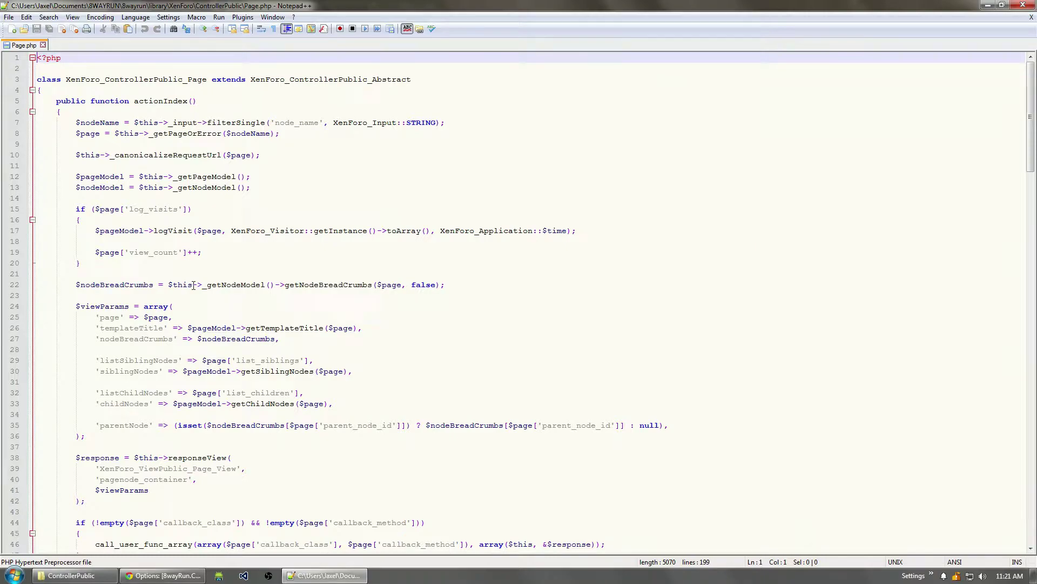
pyautogui.doubleClick(131, 469)
pyautogui.hotkey('ctrl', 'c')
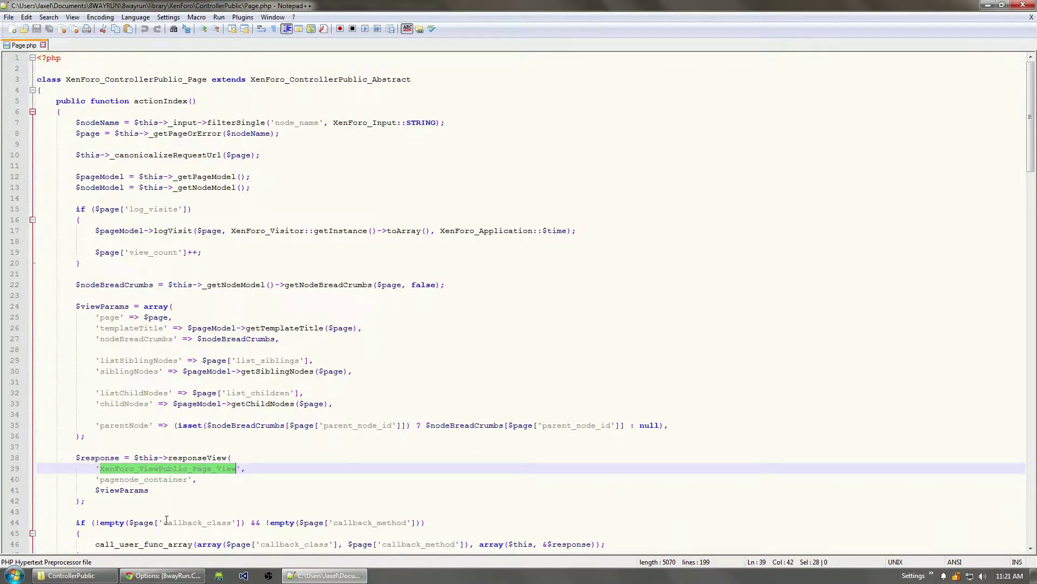
pyautogui.click(166, 576)
# Add XenForo_ViewPublic_Page_View on a new line after Thread_View in ViewPublic Extensions and save.
pyautogui.click(599, 173)
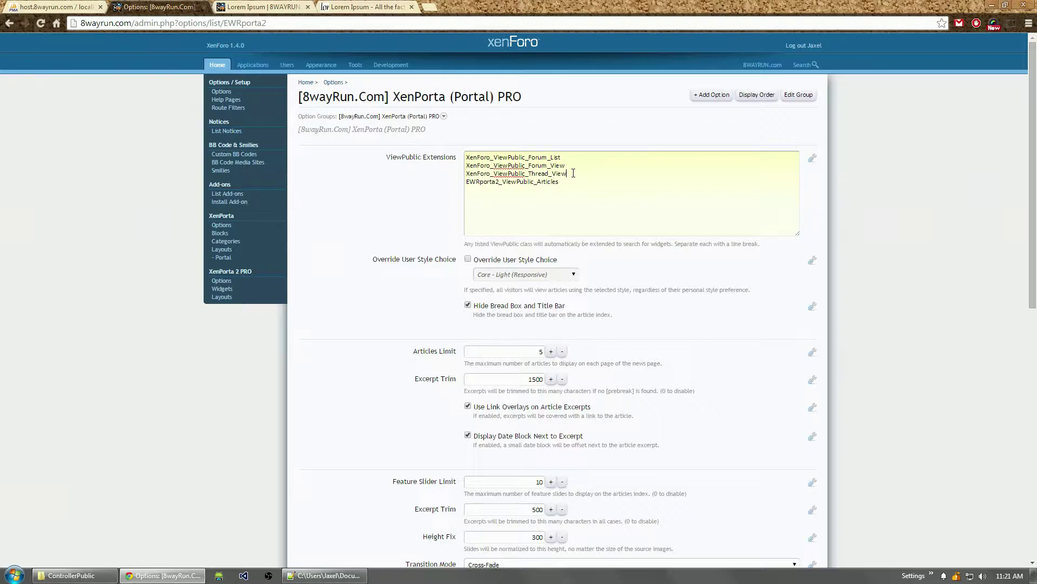
pyautogui.press('Return')
pyautogui.hotkey('ctrl', 'v')
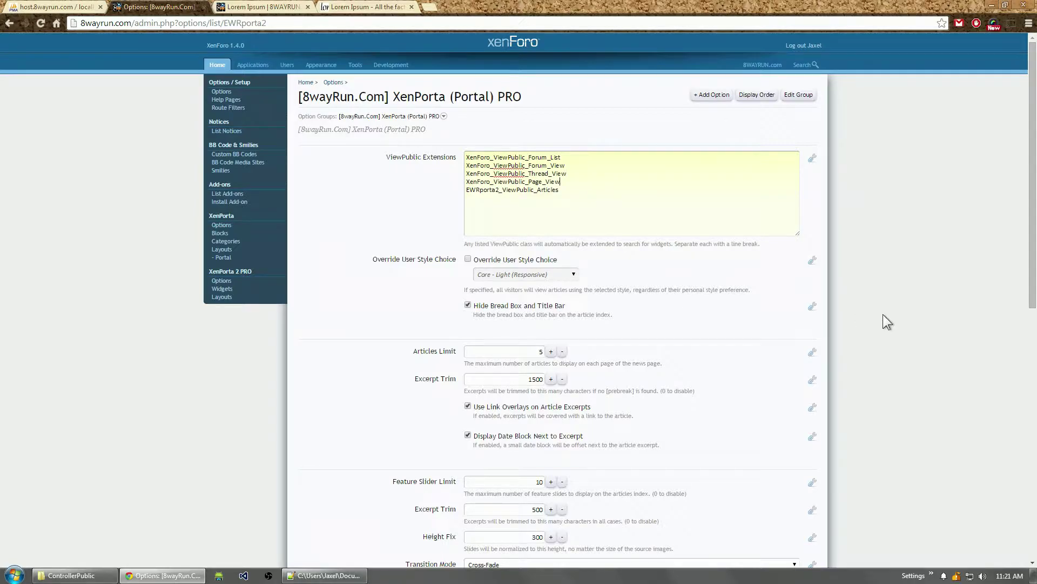
pyautogui.scroll(-8, 886, 322)
pyautogui.click(490, 549)
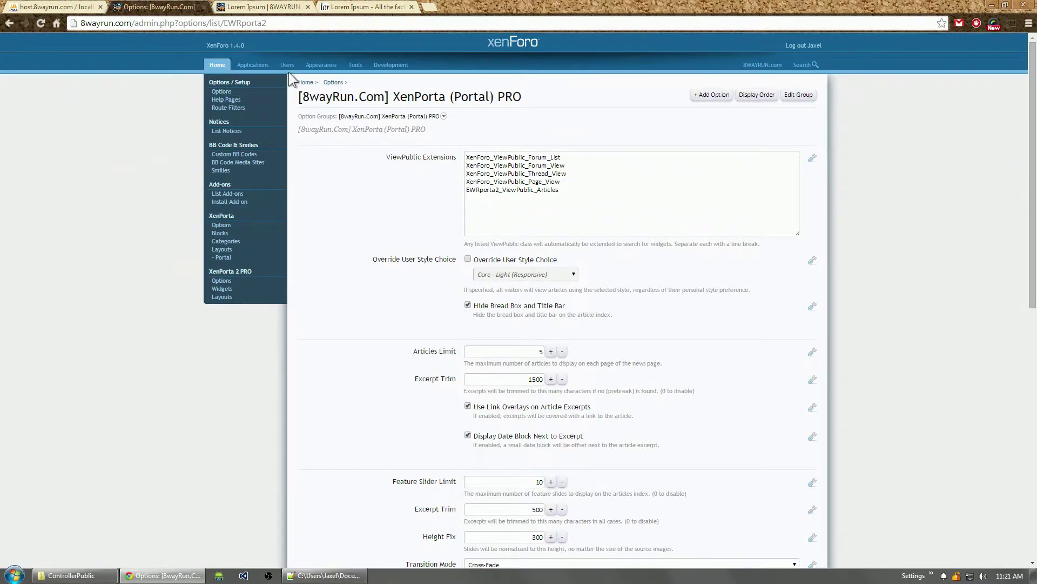
# Open the XenPorta 2 thread_view template modification in a new tab, then begin a new template modification.
pyautogui.click(321, 64)
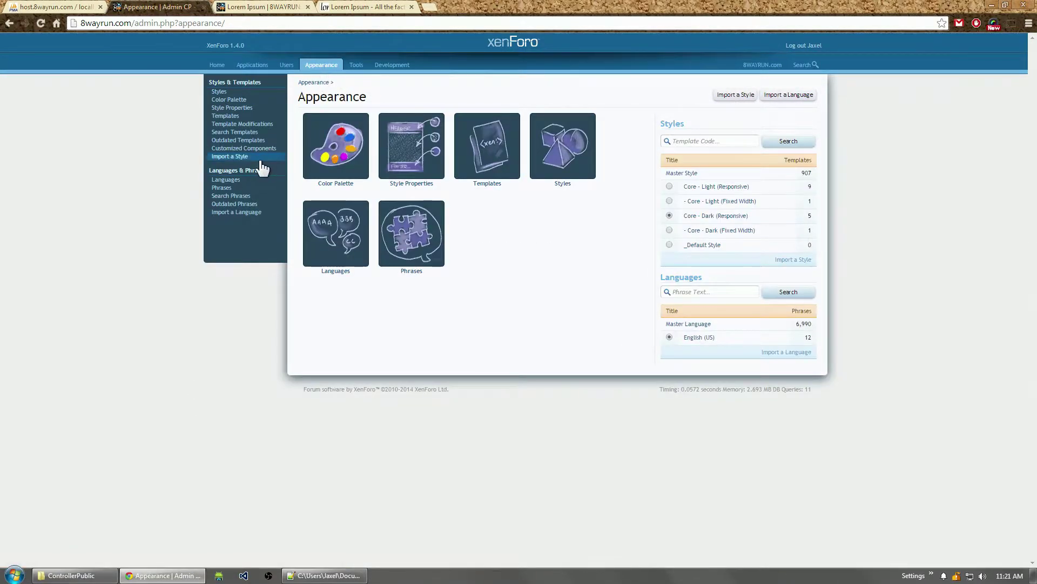
pyautogui.click(242, 124)
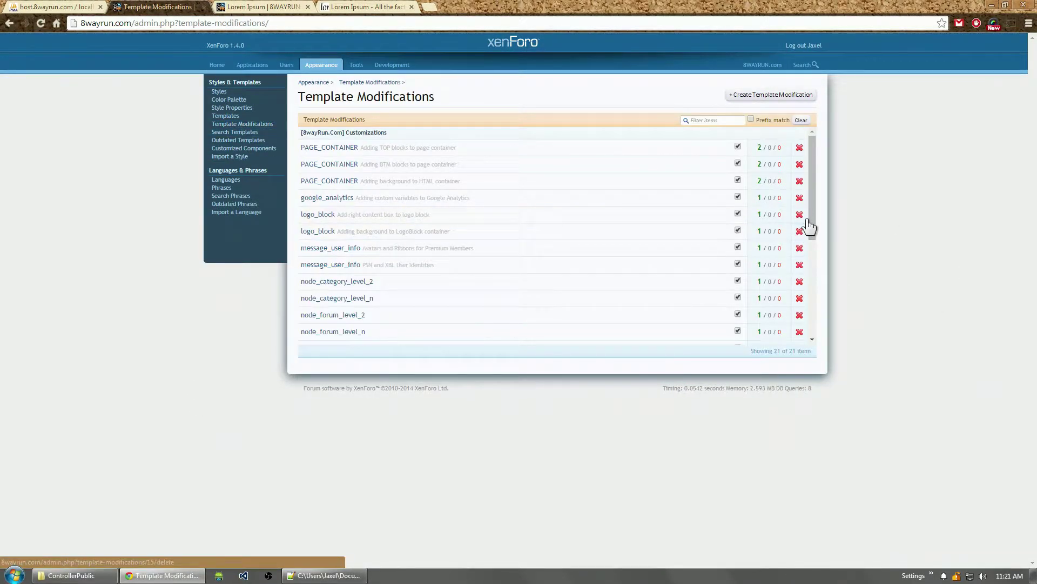
pyautogui.scroll(-4, 810, 227)
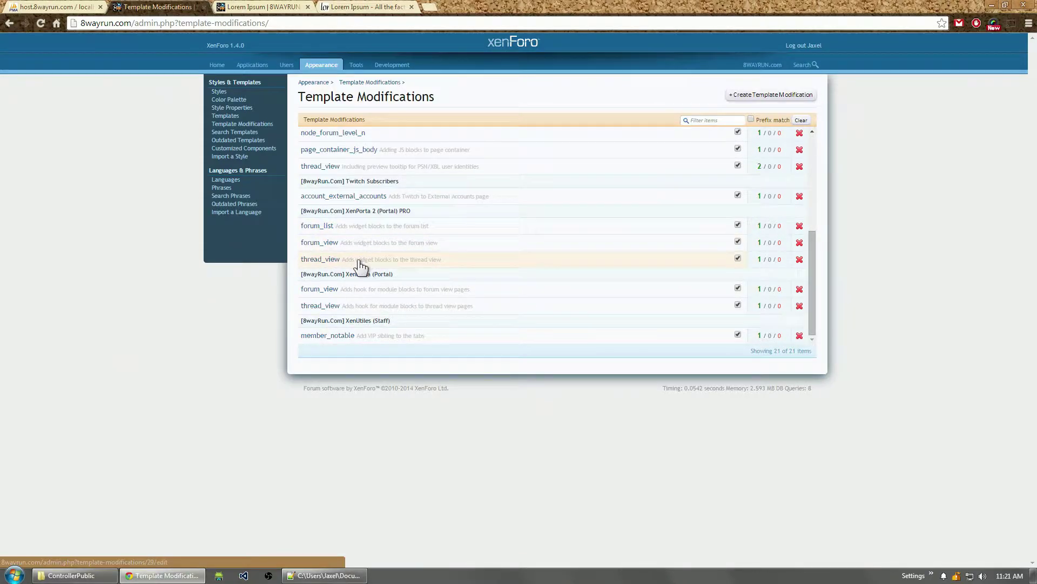
pyautogui.middleClick(360, 262)
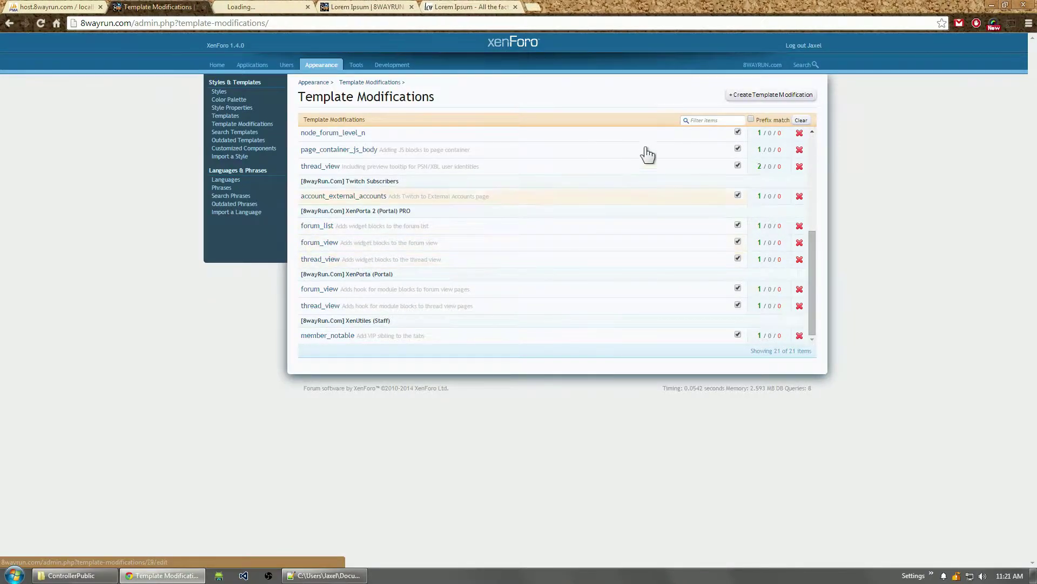
pyautogui.click(759, 98)
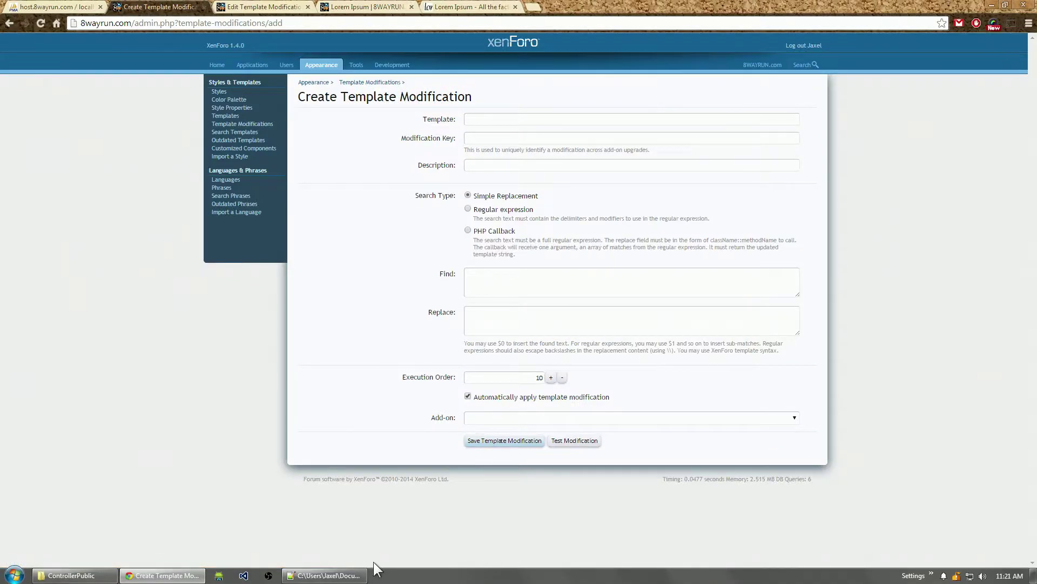
# Copy pagenode_container from Page.php and set it as the modification's template.
pyautogui.click(349, 576)
pyautogui.click(162, 575)
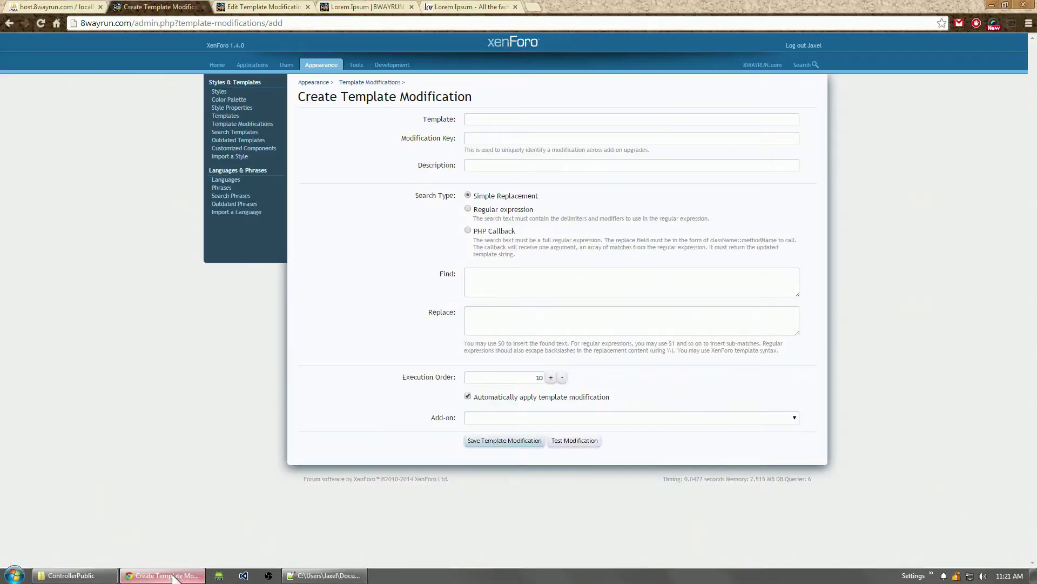
pyautogui.click(327, 575)
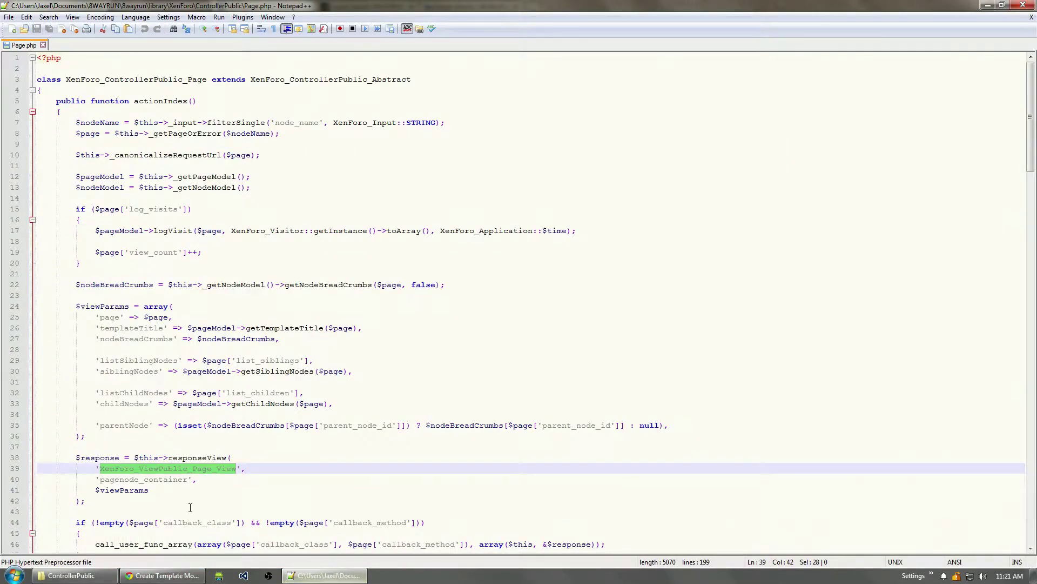
pyautogui.doubleClick(144, 478)
pyautogui.hotkey('ctrl', 'c')
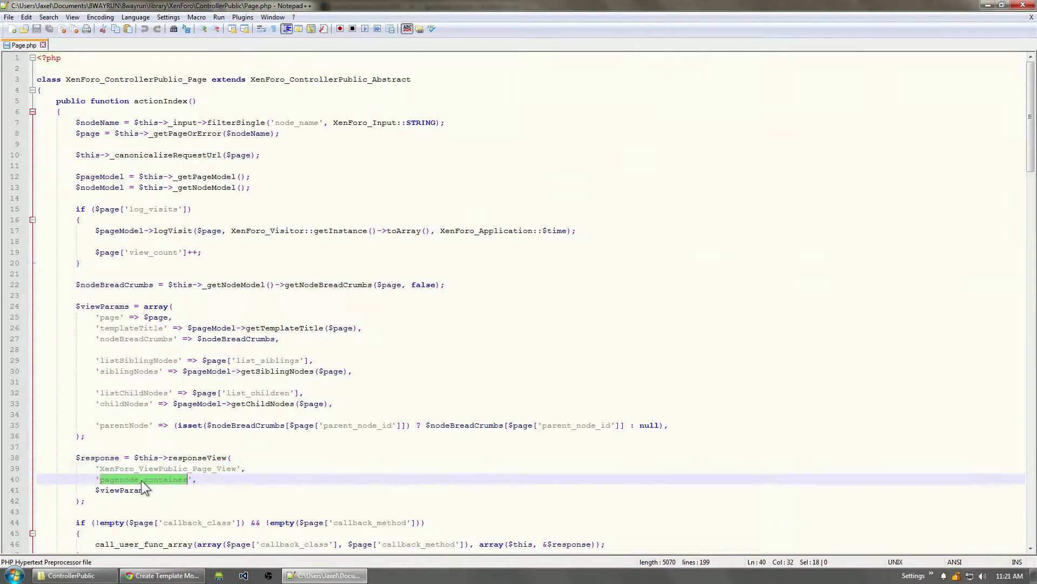
pyautogui.click(162, 574)
pyautogui.click(507, 120)
pyautogui.hotkey('ctrl', 'v')
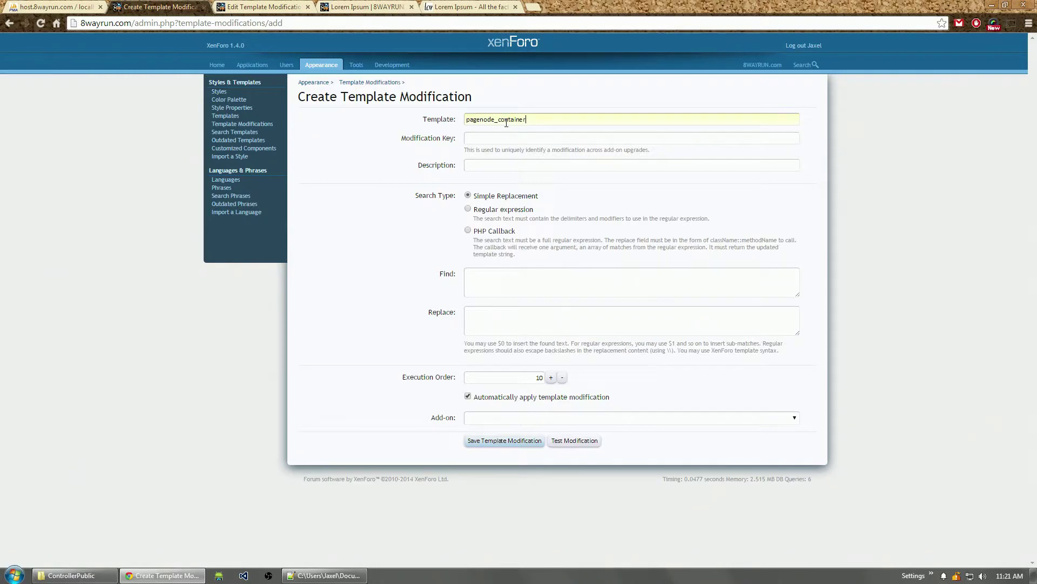
pyautogui.click(492, 142)
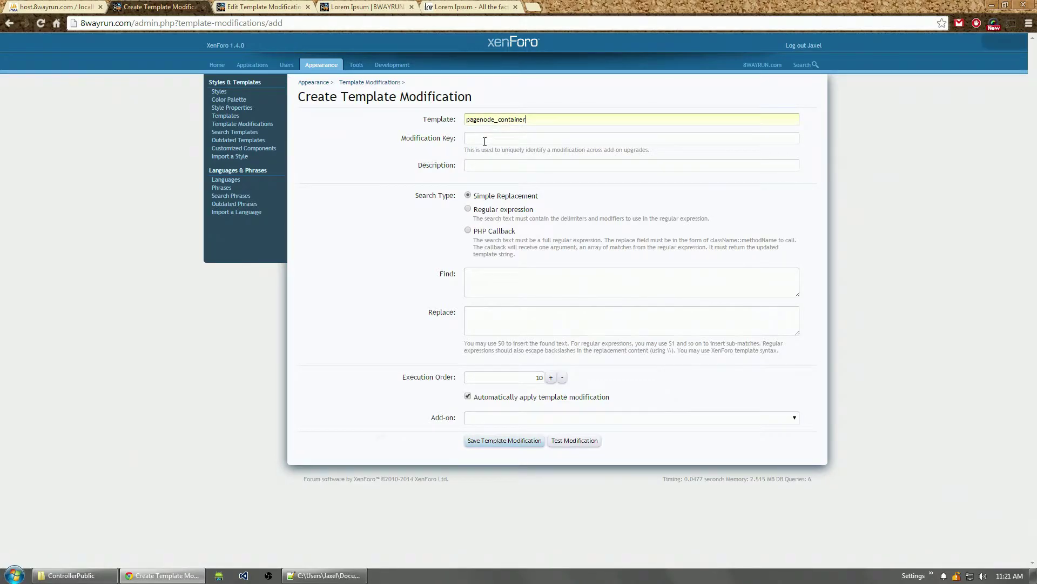
# Paste the thread_view key EWRporta2_widgets_thread_view and adapt it to EWRporta2_widgets_page_view.
pyautogui.click(263, 6)
pyautogui.hotkey('ctrl', 'c')
pyautogui.click(144, 8)
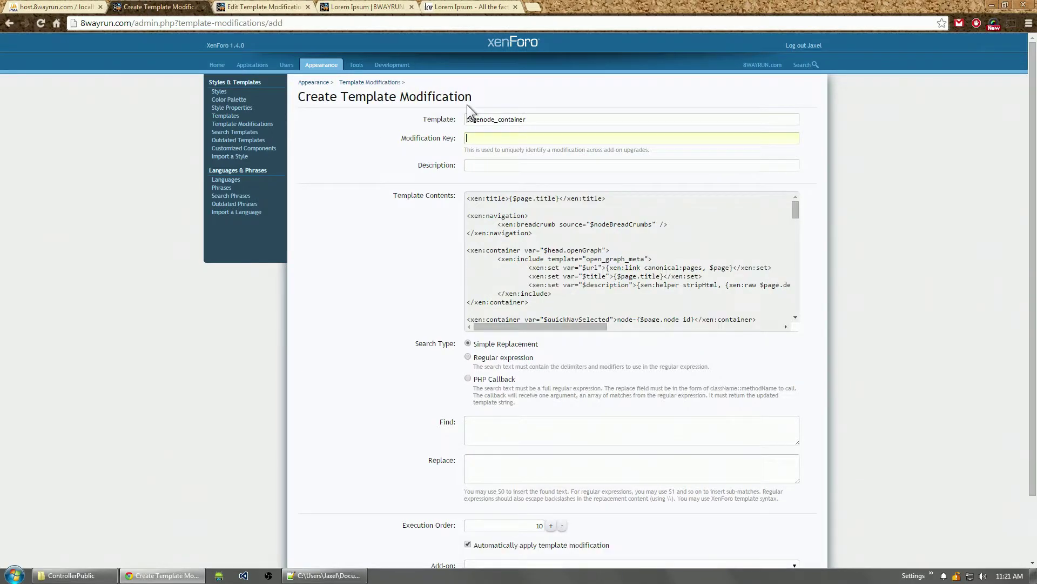
pyautogui.hotkey('ctrl', 'v')
pyautogui.moveTo(529, 139); pyautogui.dragTo(549, 143)
pyautogui.click(263, 6)
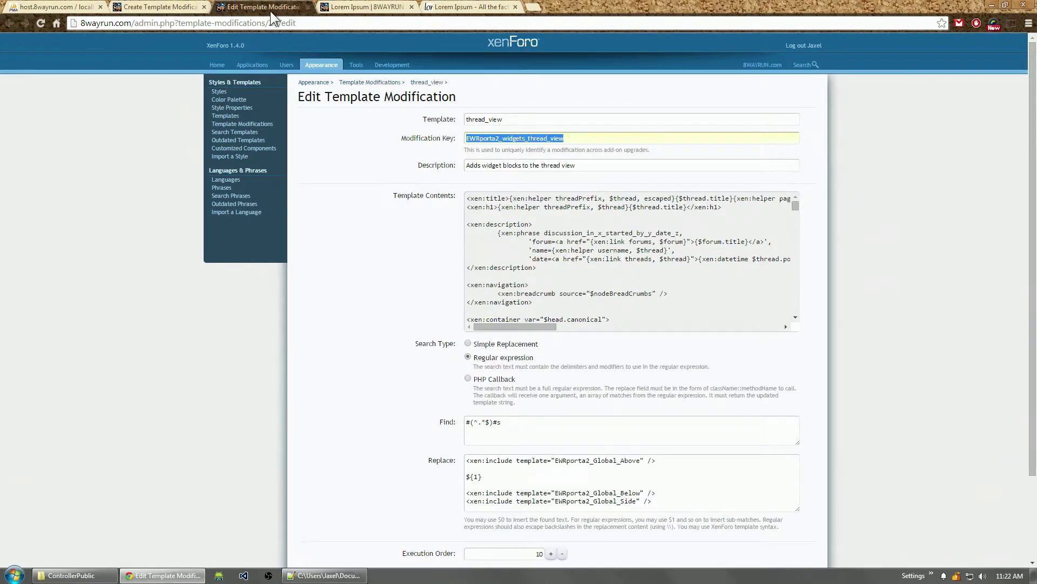
pyautogui.click(121, 8)
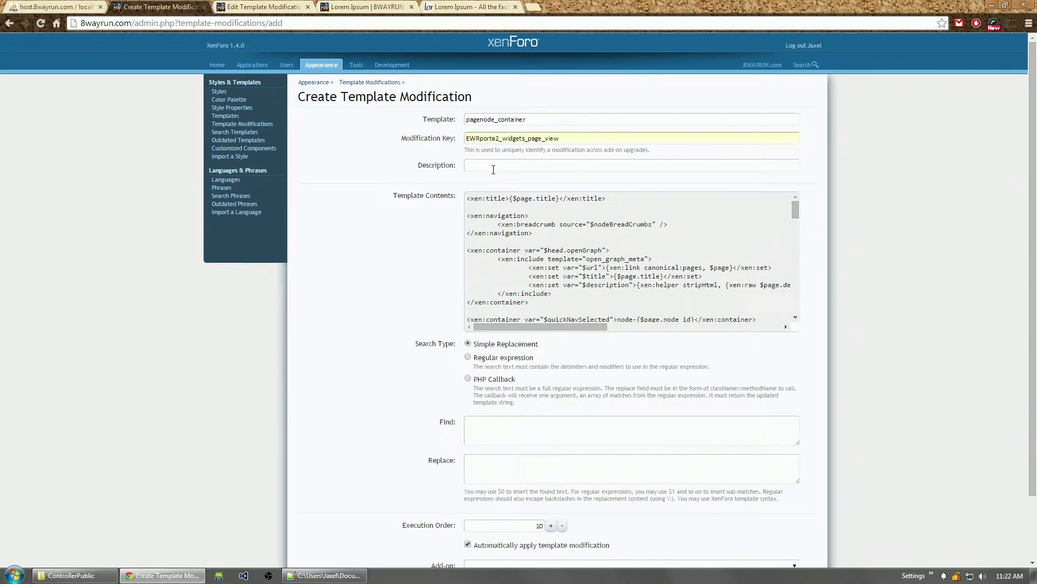
# Copy the thread_view description into the new modification, replacing 'thread' with 'page'.
pyautogui.press('Tab')
pyautogui.click(250, 8)
pyautogui.press('Tab')
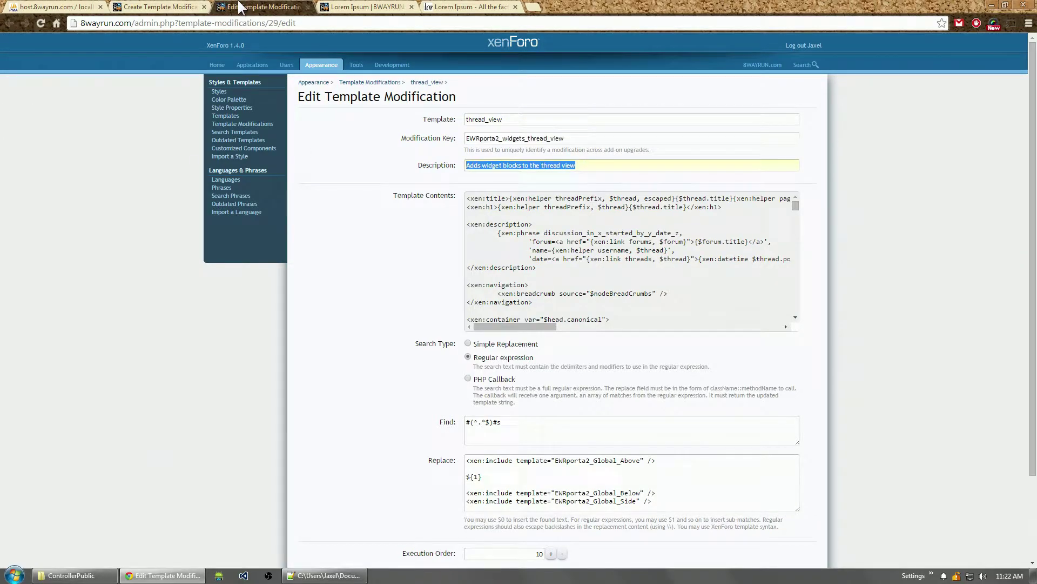
pyautogui.click(92, 7)
pyautogui.click(130, 6)
pyautogui.write('Adds widget blocks to the thread view')
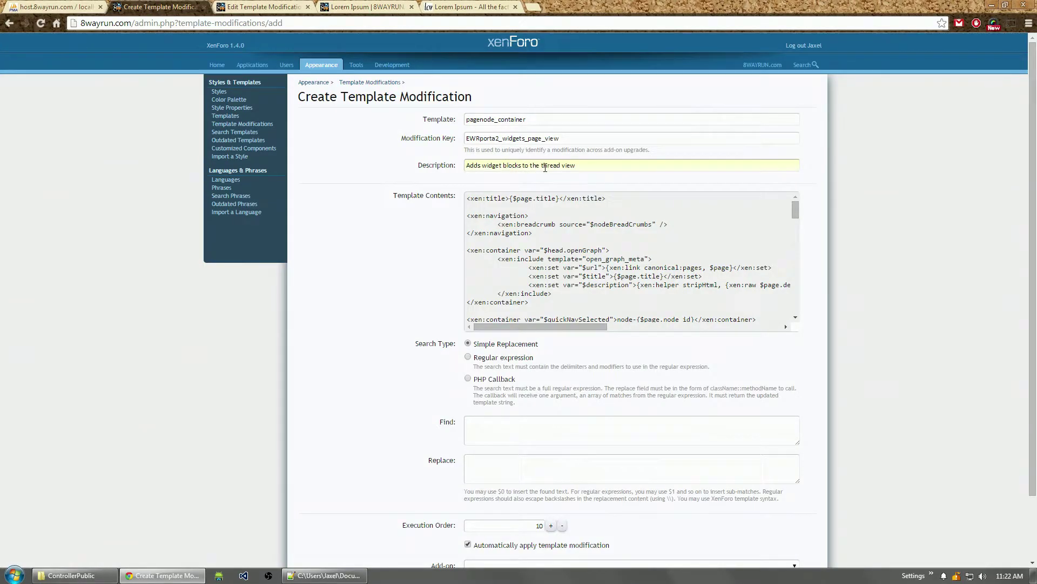
pyautogui.doubleClick(545, 167)
pyautogui.write('pag')
# Make the search a regular expression and copy in the #(^.*$)#s find pattern.
pyautogui.click(528, 357)
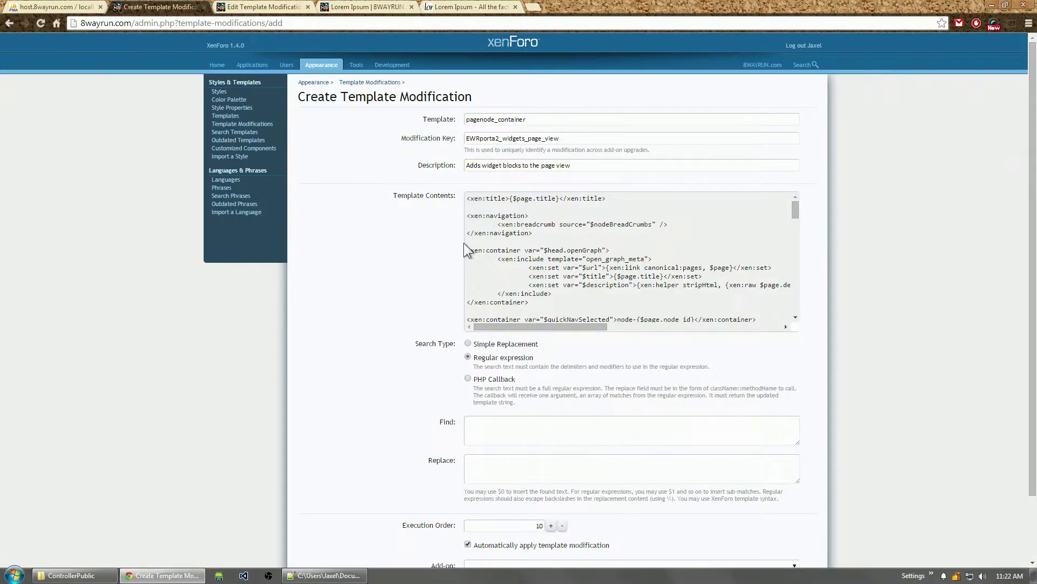
pyautogui.click(262, 6)
pyautogui.click(524, 426)
pyautogui.hotkey('ctrl', 'a')
pyautogui.hotkey('ctrl', 'c')
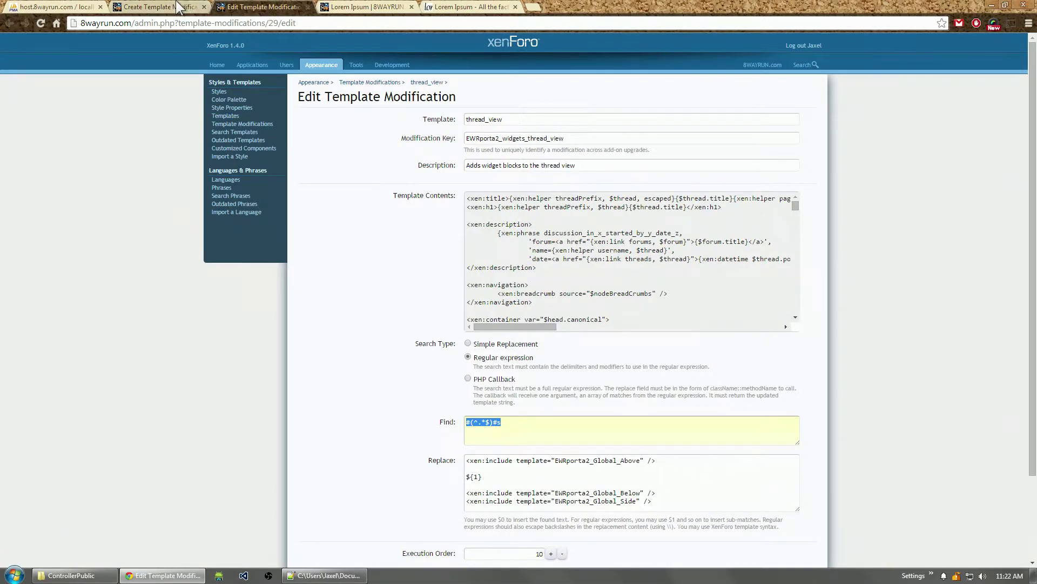
pyautogui.click(157, 7)
pyautogui.click(563, 435)
pyautogui.hotkey('ctrl', 'v')
# Copy in the four widget include lines as replacement and assign XenPorta 2 (Portal) PRO.
pyautogui.click(259, 6)
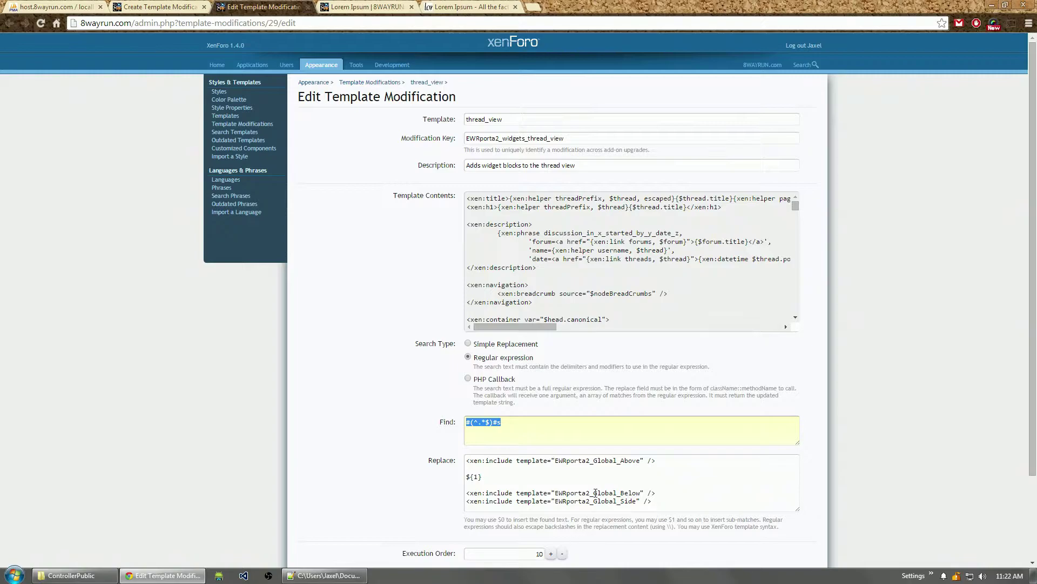
pyautogui.click(542, 458)
pyautogui.hotkey('ctrl', 'a')
pyautogui.click(164, 7)
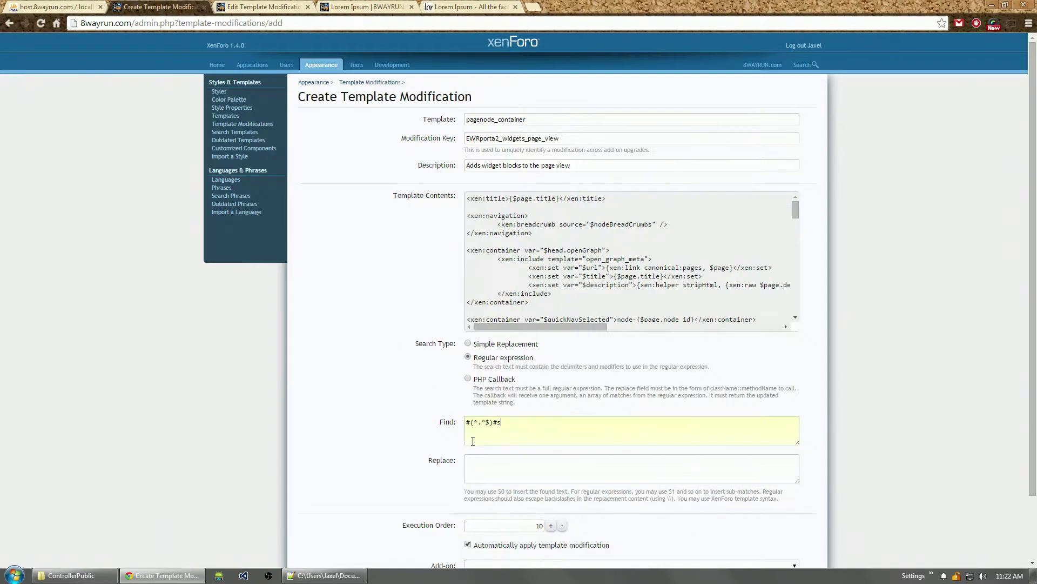
pyautogui.click(504, 472)
pyautogui.hotkey('ctrl', 'v')
pyautogui.scroll(-2, 852, 355)
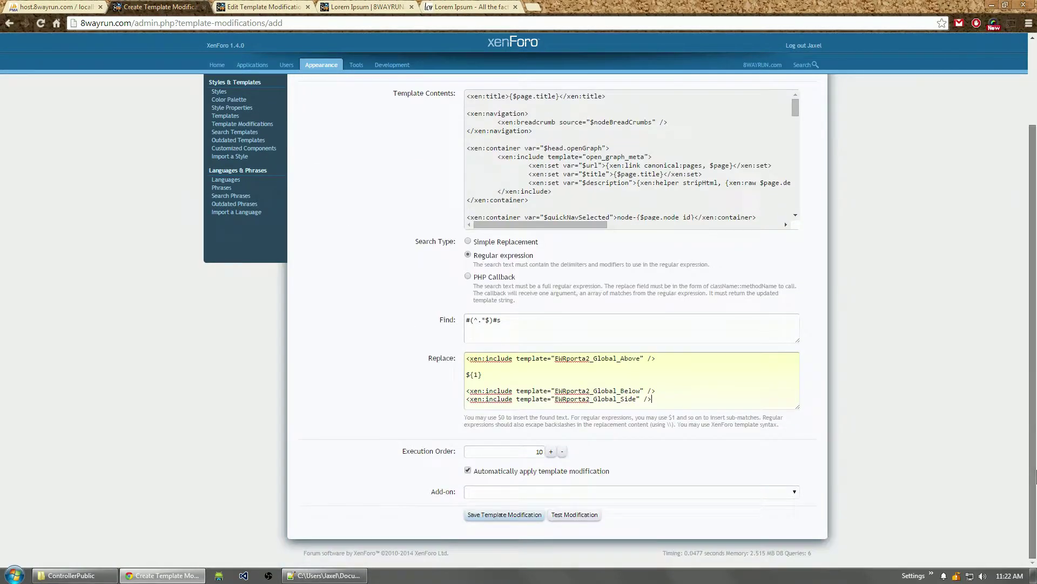
pyautogui.click(563, 495)
pyautogui.click(565, 427)
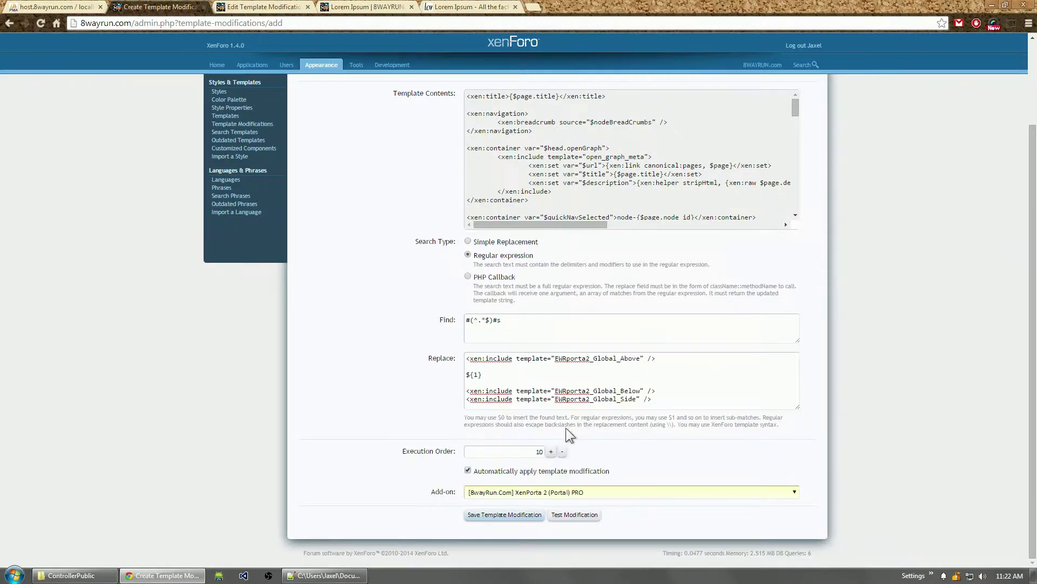
# Save the pagenode_container template modification.
pyautogui.click(504, 515)
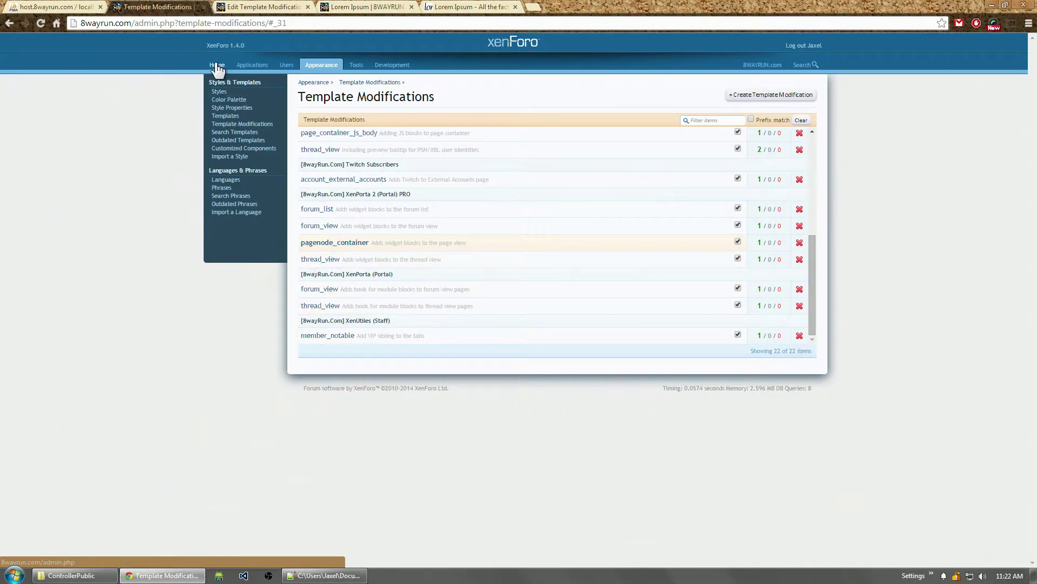
pyautogui.click(319, 7)
pyautogui.click(157, 6)
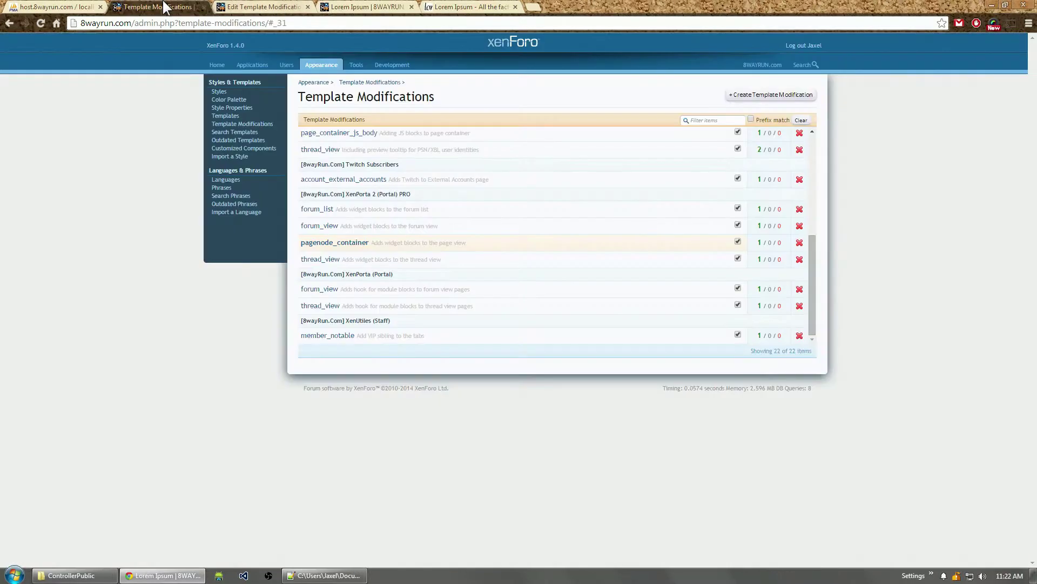
# Go to the XenPorta 2 PRO layouts list and start a new layout.
pyautogui.click(217, 66)
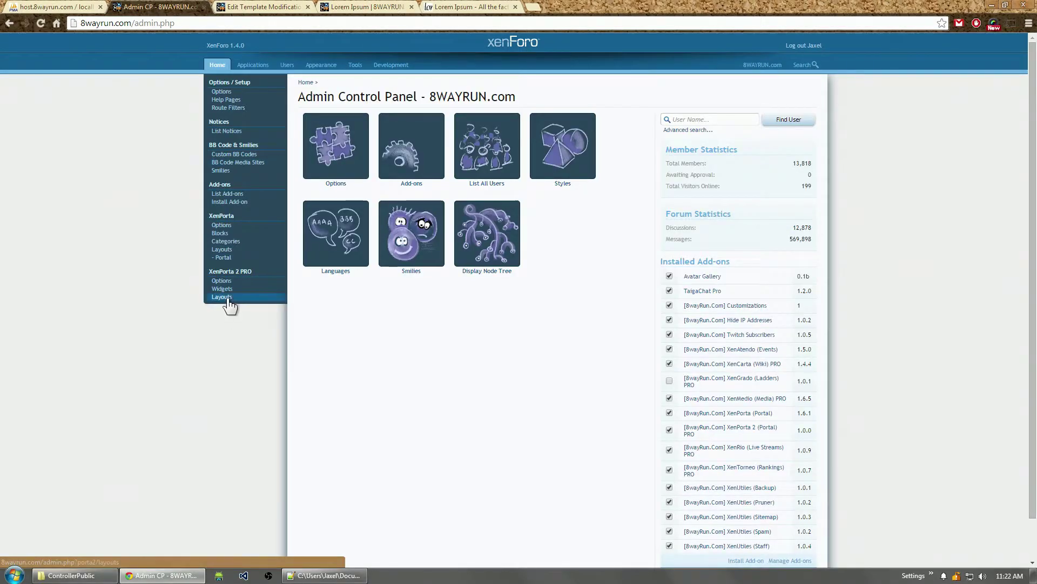
pyautogui.click(227, 297)
pyautogui.click(786, 99)
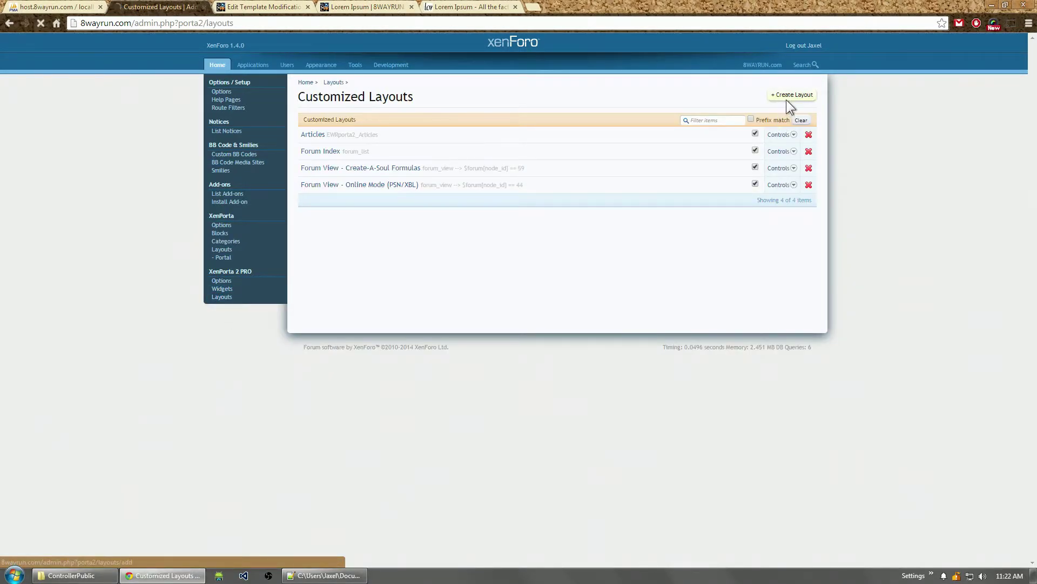
# Give the new layout the ID 'pages' and the title 'Pages'.
pyautogui.click(609, 124)
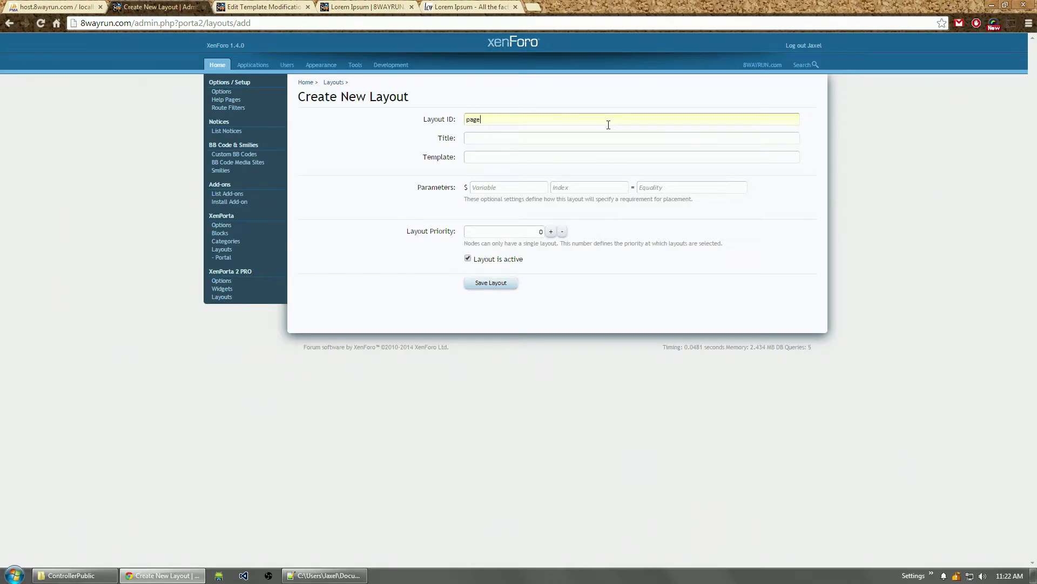
pyautogui.press('Tab')
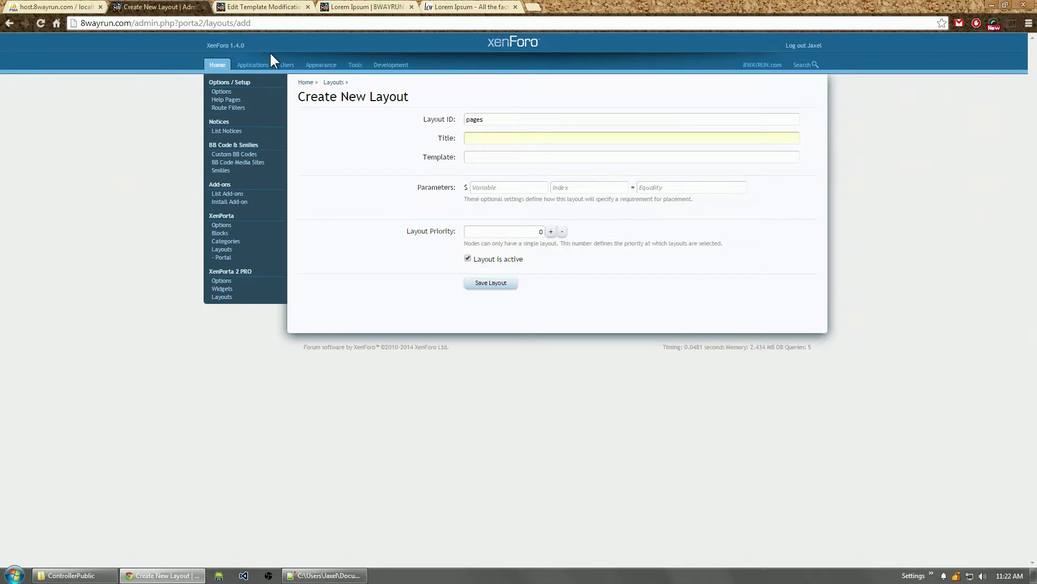
pyautogui.write('Pages')
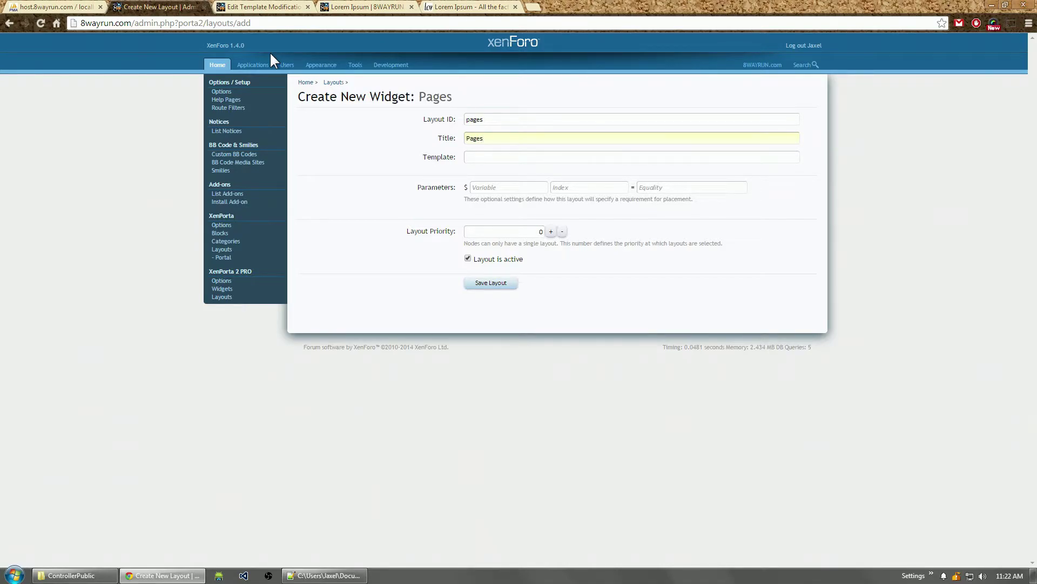
pyautogui.press('Tab')
# Copy pagenode_container from Page.php into the Template field, then view the Lorem Ipsum page.
pyautogui.click(324, 575)
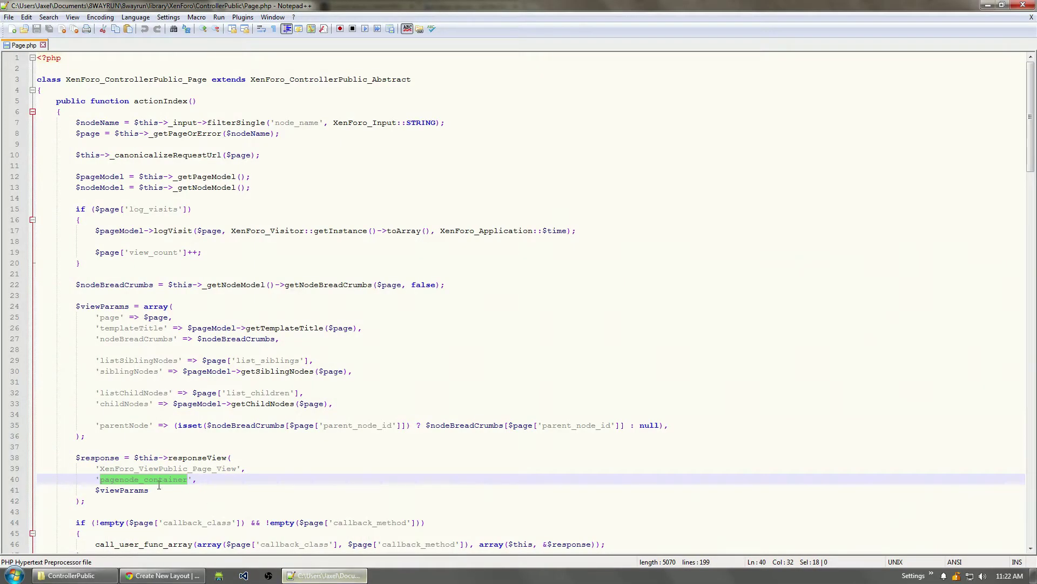
pyautogui.hotkey('ctrl', 'c')
pyautogui.click(162, 575)
pyautogui.hotkey('ctrl', 'v')
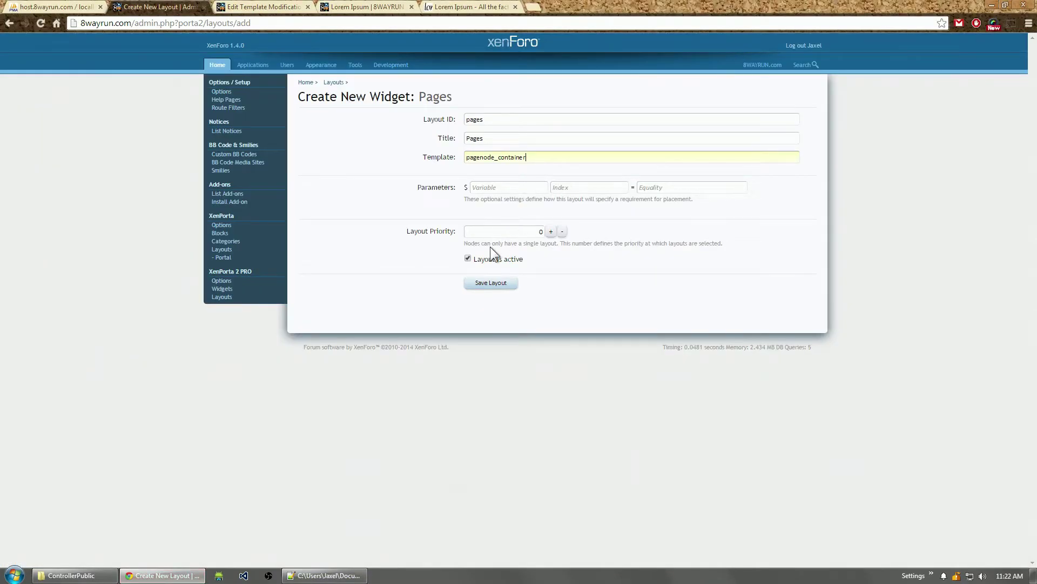
pyautogui.click(508, 176)
pyautogui.click(324, 575)
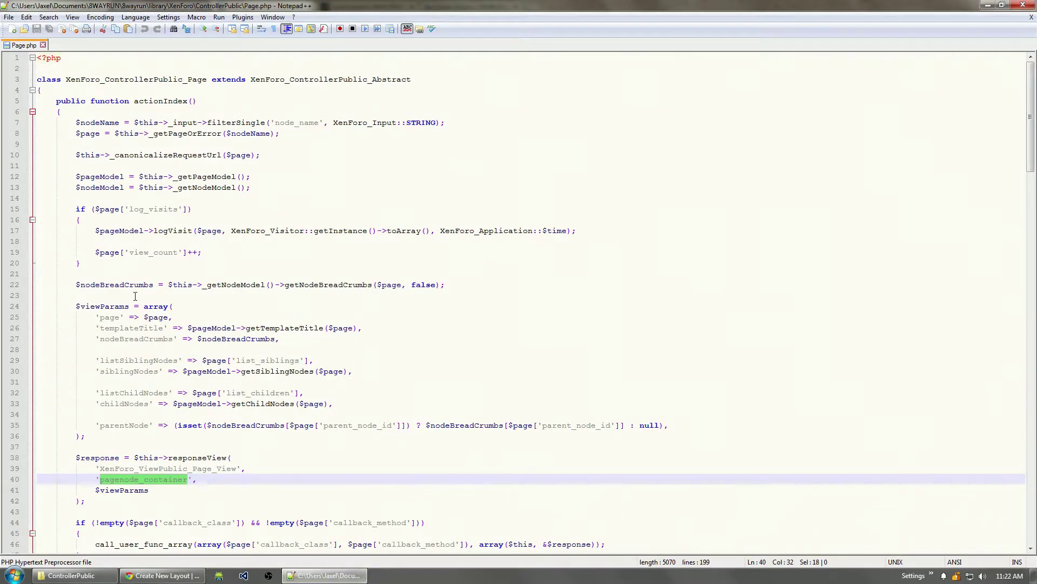
pyautogui.doubleClick(105, 319)
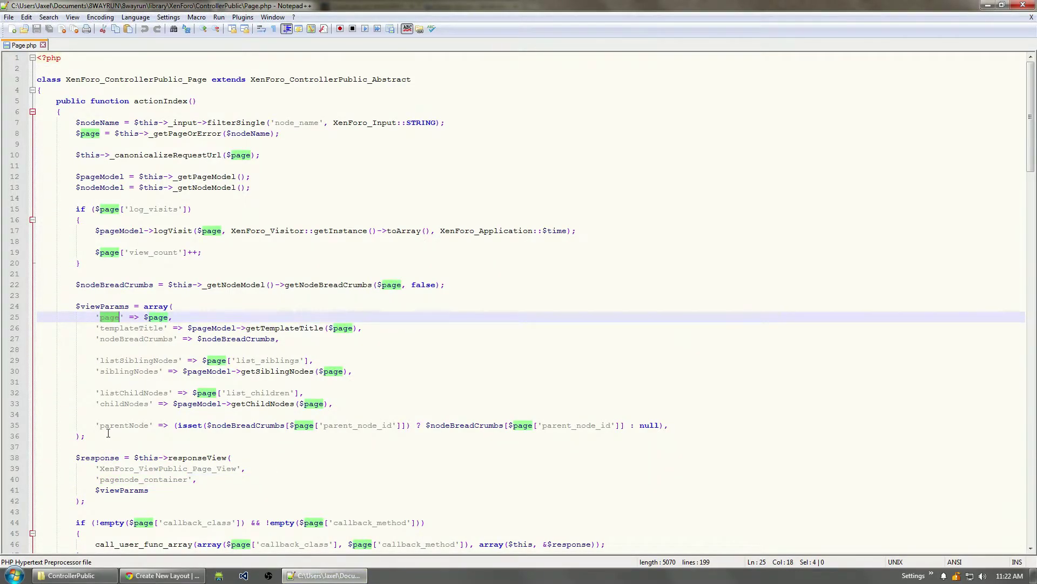
pyautogui.click(162, 575)
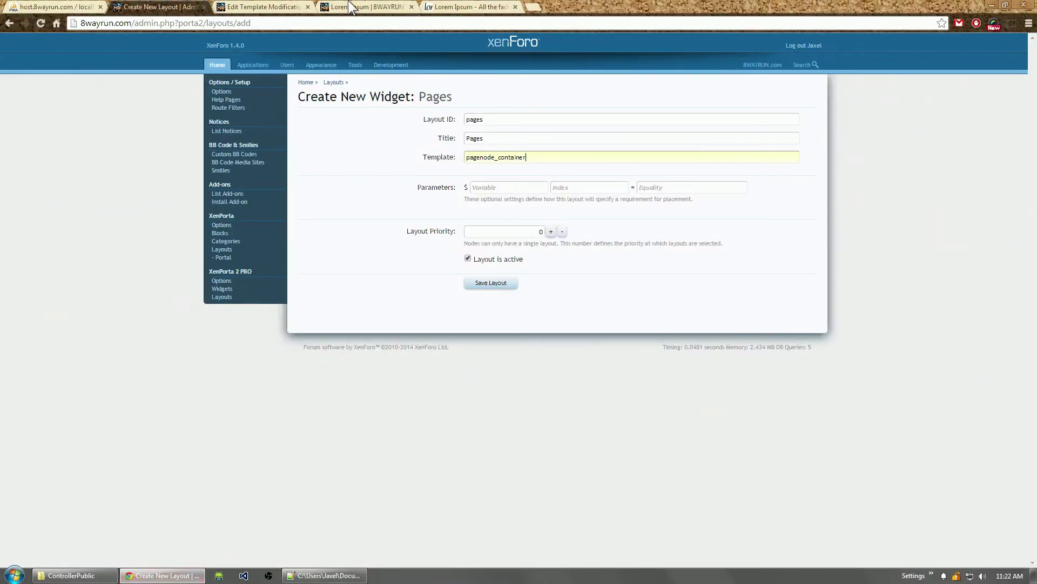
pyautogui.click(367, 6)
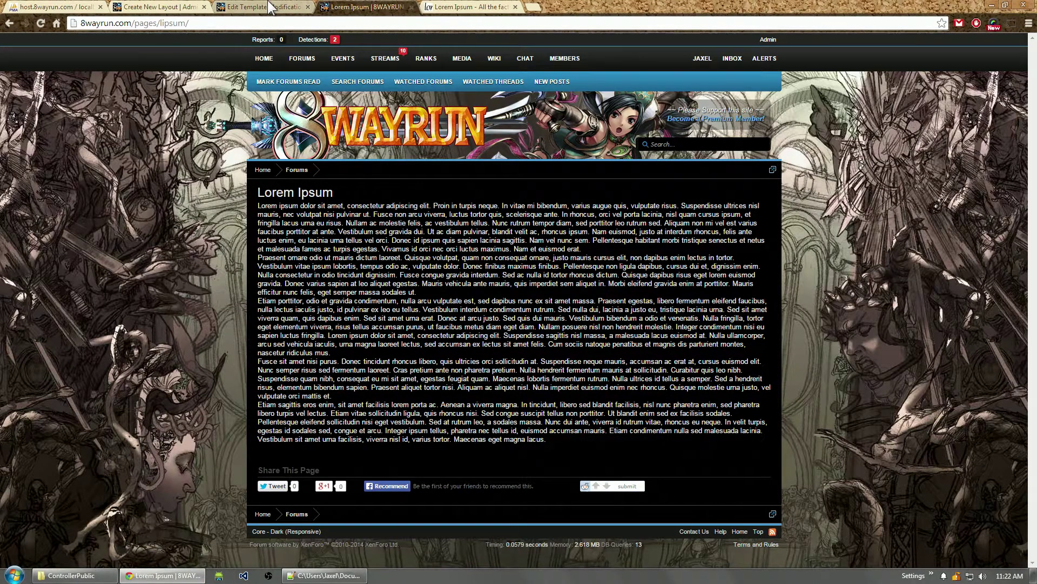
# Look up the Lorem Ipsum page's settings in the node tree under Applications.
pyautogui.click(287, 6)
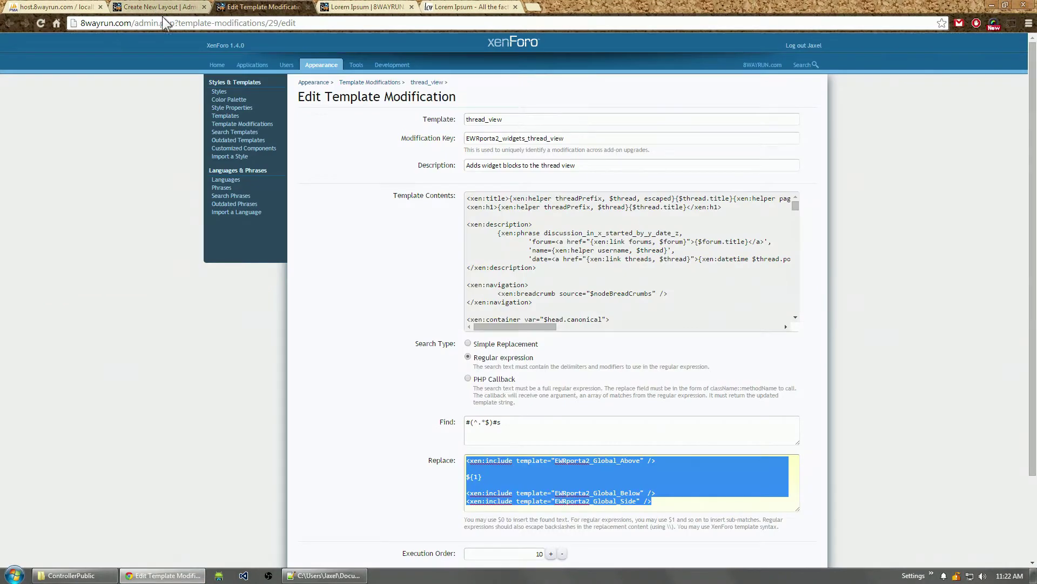
pyautogui.click(253, 64)
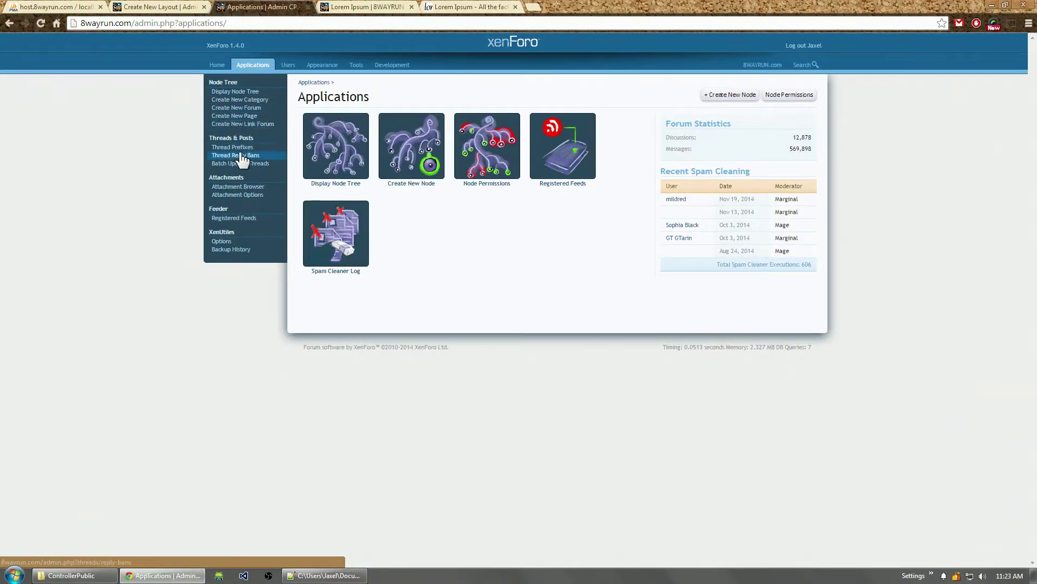
pyautogui.click(252, 92)
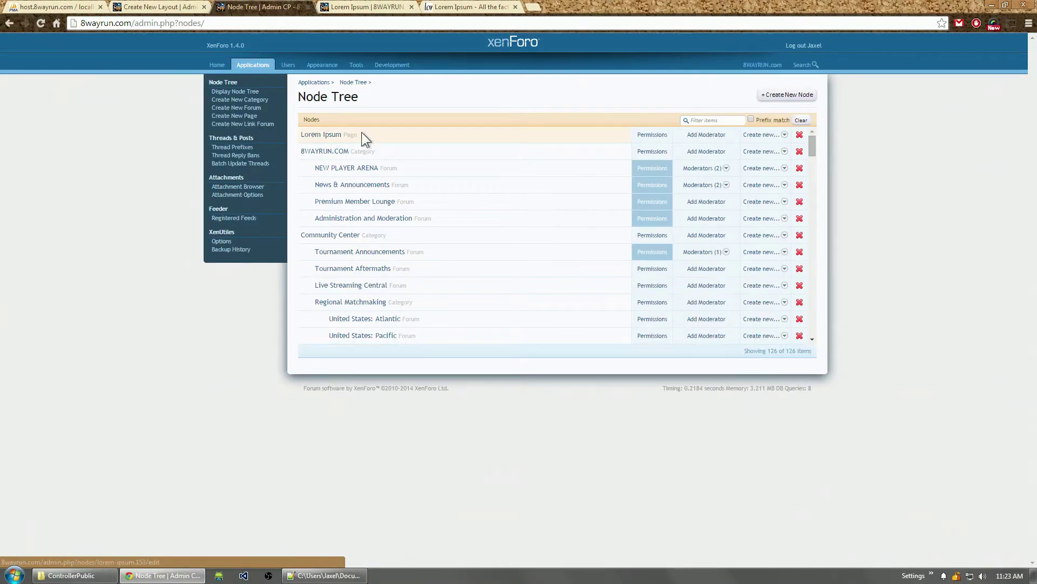
pyautogui.click(361, 134)
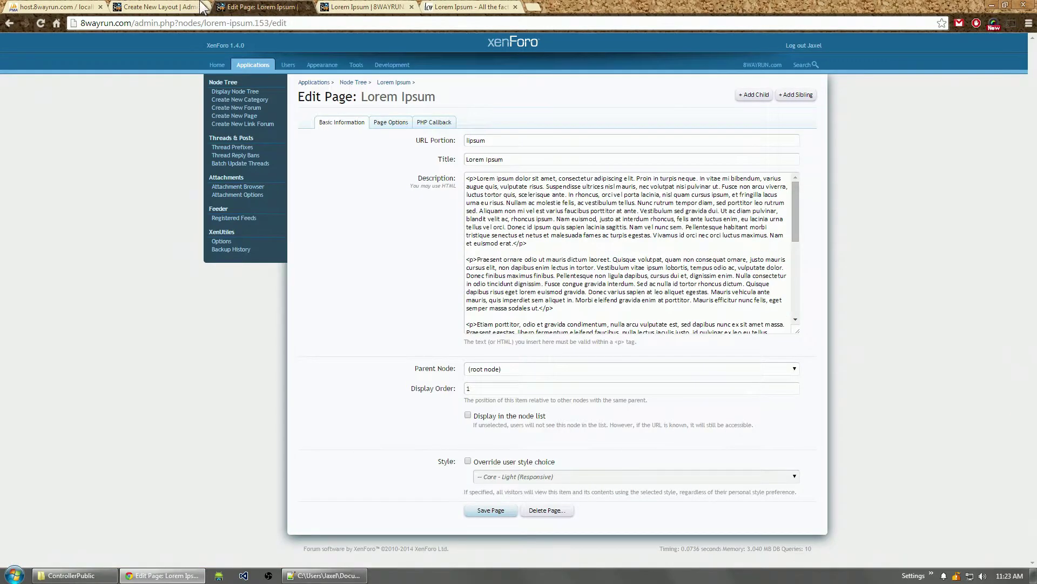
pyautogui.click(195, 6)
# Inspect the viewParams array and its use in Page.php's responseView call.
pyautogui.click(325, 575)
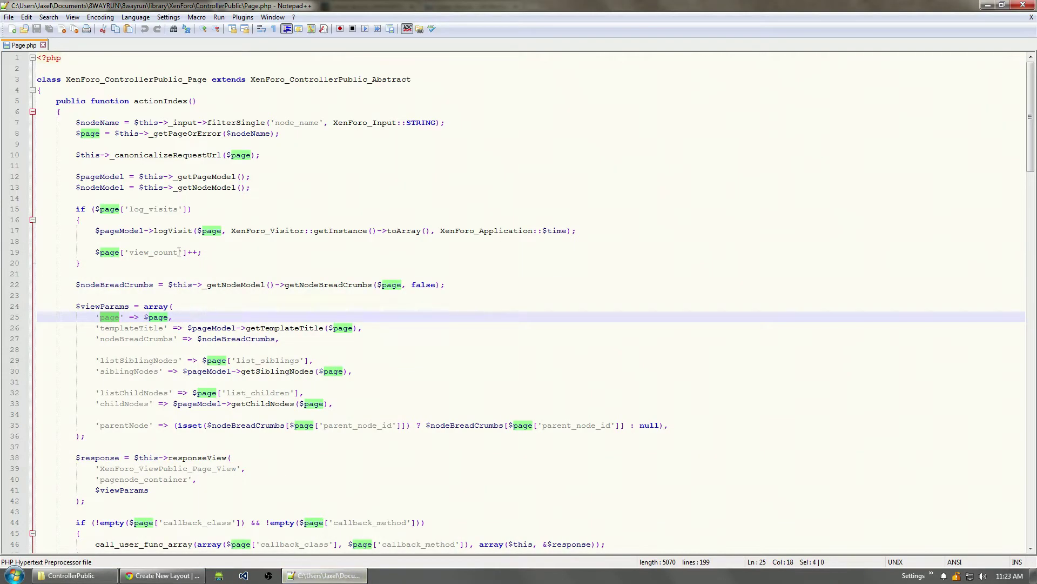
pyautogui.click(86, 306)
pyautogui.doubleClick(86, 307)
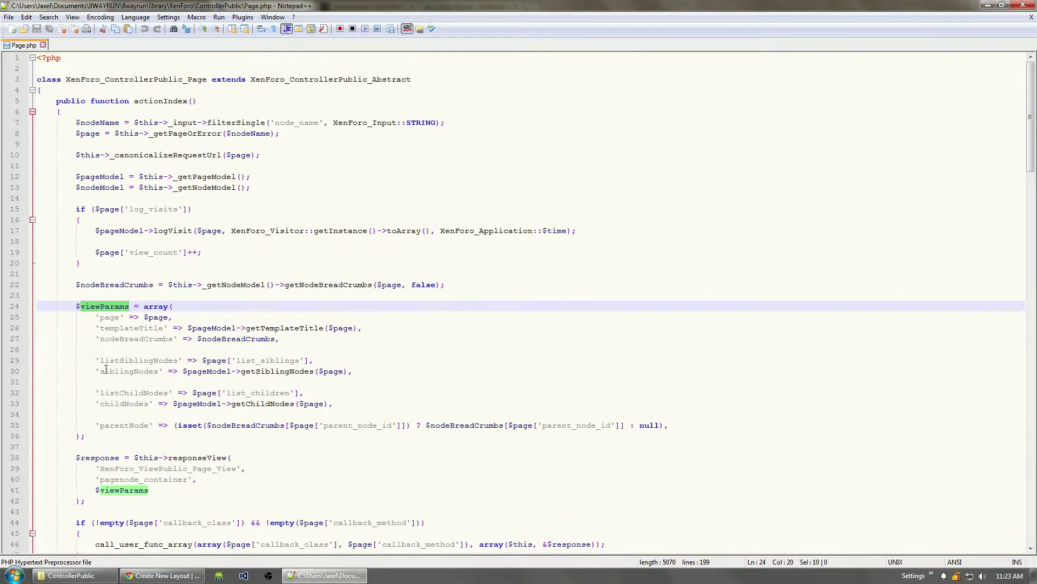
pyautogui.doubleClick(123, 490)
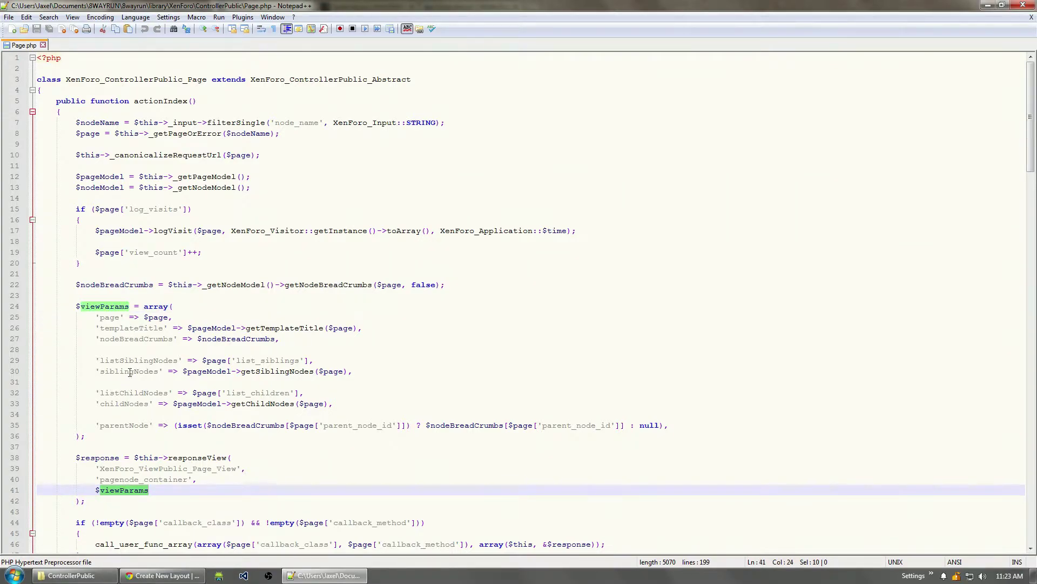
pyautogui.doubleClick(111, 306)
# Add the layout parameter page, index node_id, equal to 153.
pyautogui.click(162, 575)
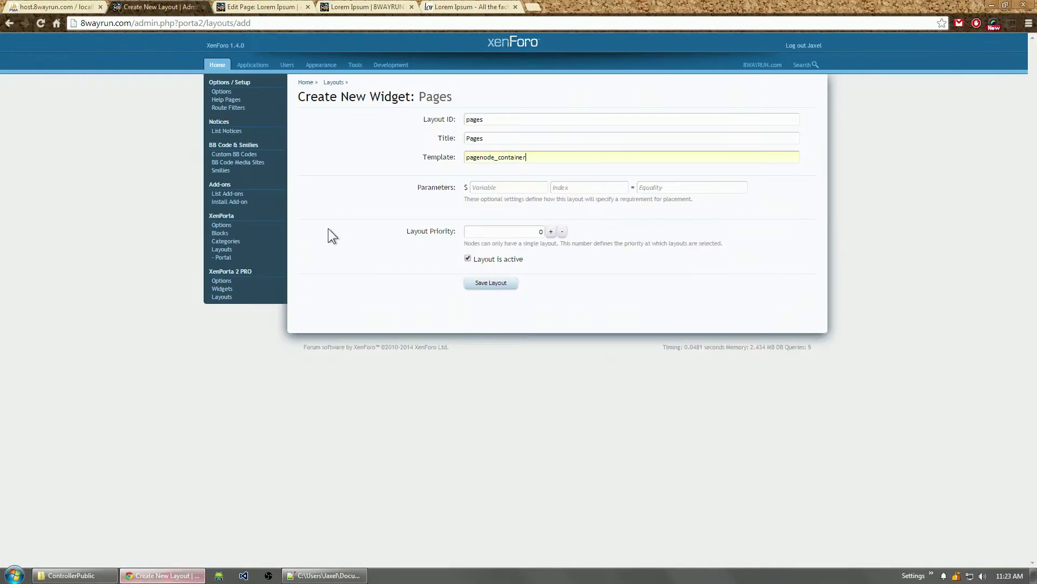
pyautogui.click(483, 189)
pyautogui.write('pag')
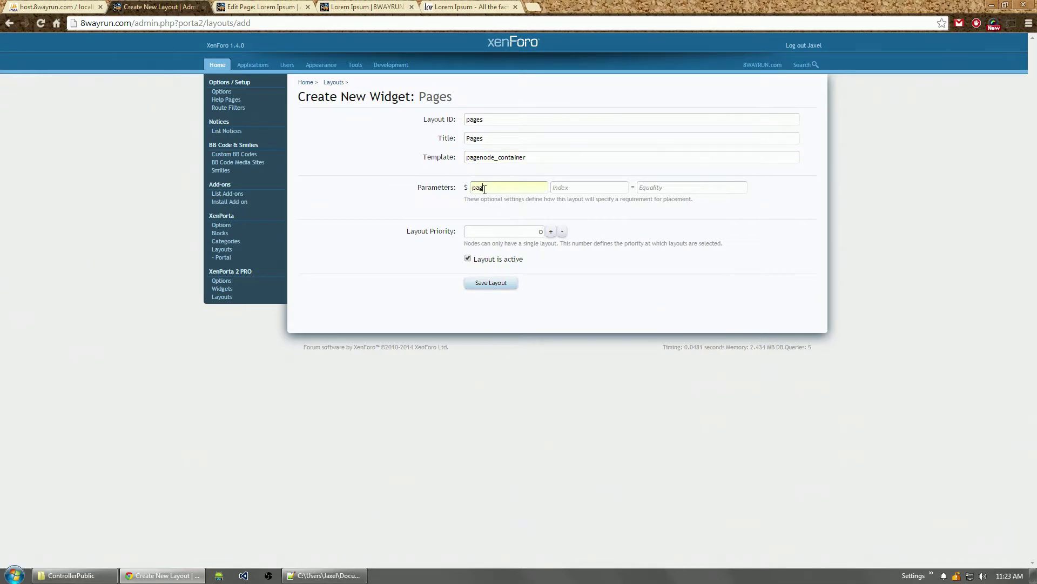
pyautogui.write('e')
pyautogui.press('Tab')
pyautogui.write('n')
pyautogui.click(259, 7)
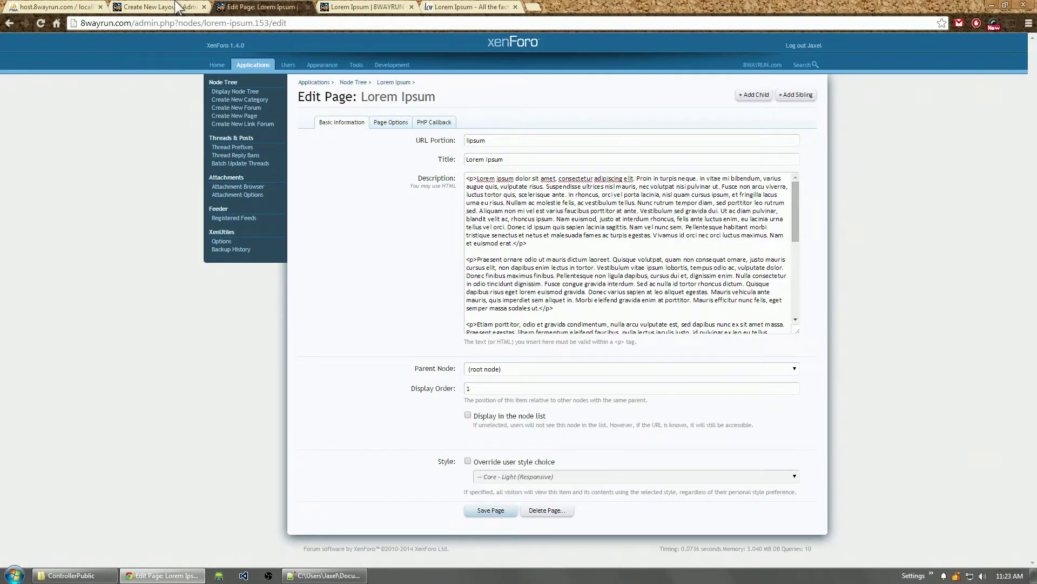
pyautogui.click(178, 7)
pyautogui.click(691, 190)
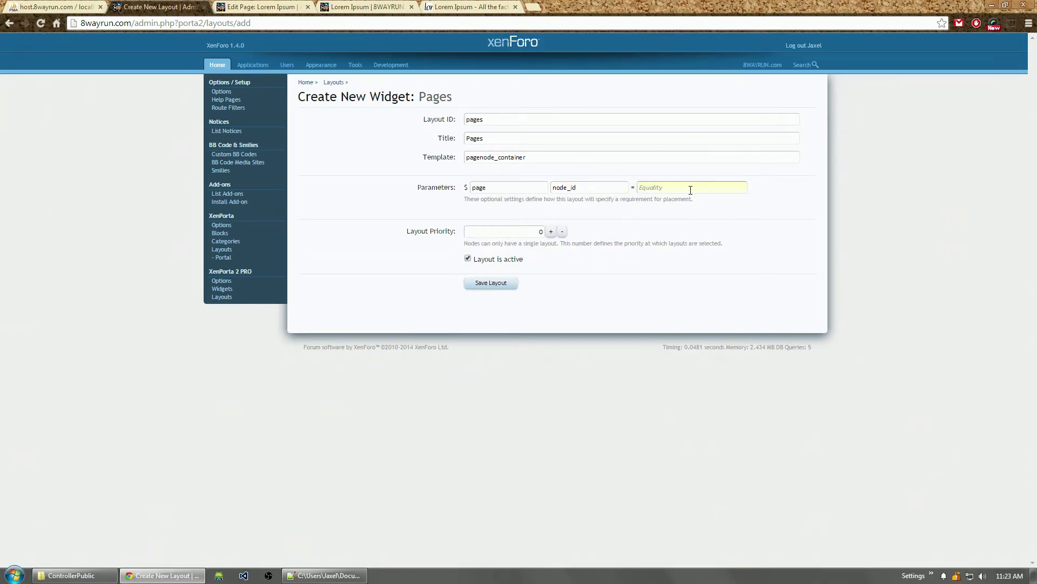
pyautogui.write('153')
# Check the page view class and pagenode_container template name in Page.php.
pyautogui.click(324, 575)
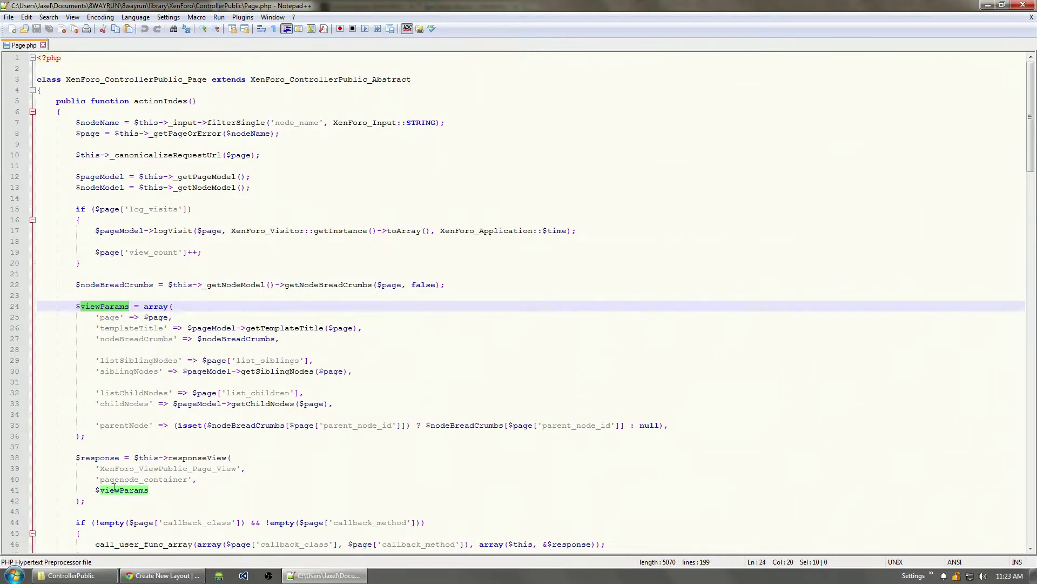
pyautogui.doubleClick(155, 468)
pyautogui.doubleClick(147, 479)
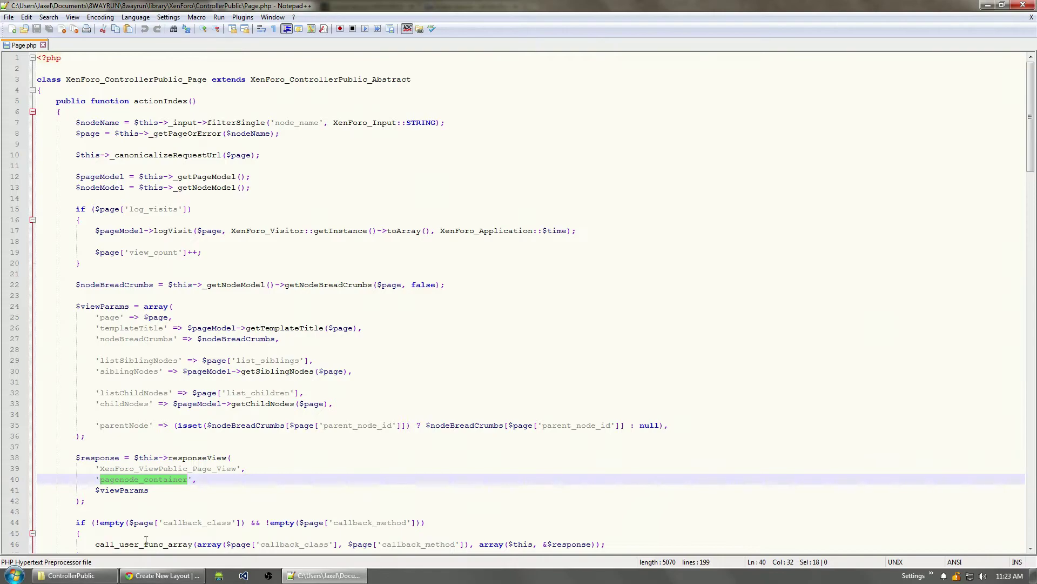
pyautogui.hotkey('alt', 'Tab')
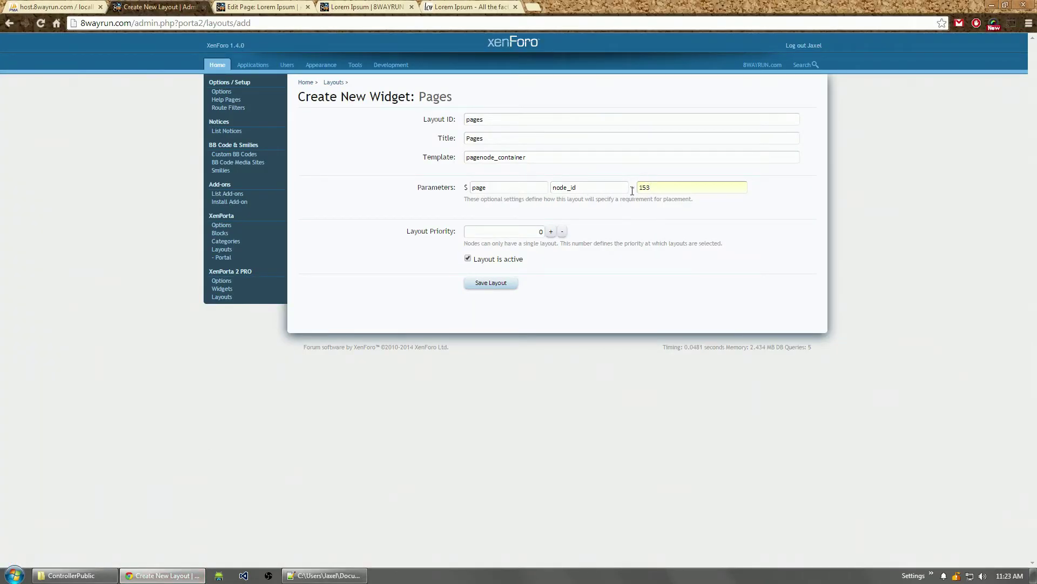
pyautogui.click(324, 575)
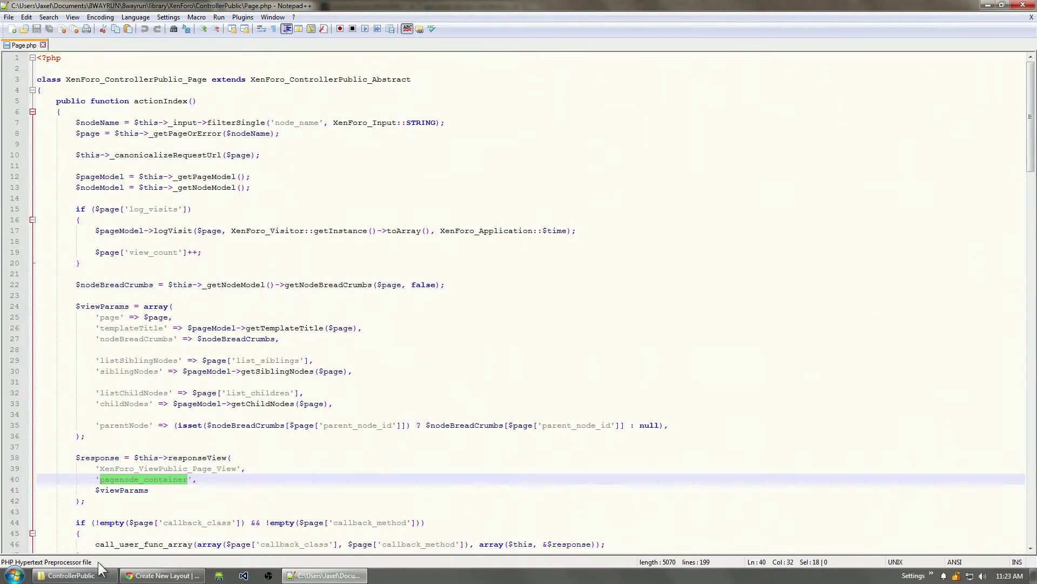
# Open Thread.php from ControllerPublic in Notepad++ and scroll to its responseView call.
pyautogui.hotkey('alt', 'Tab')
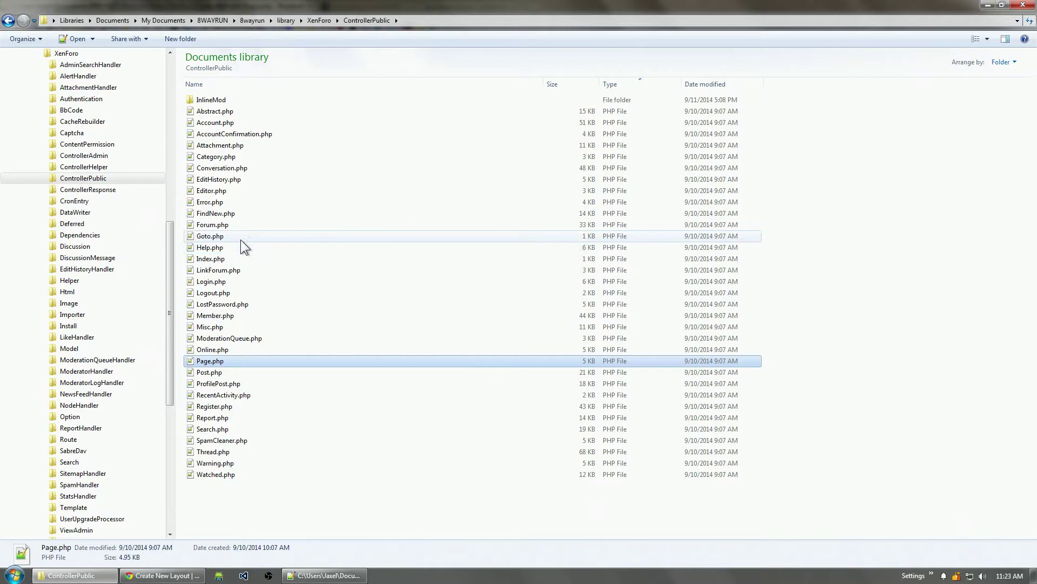
pyautogui.doubleClick(213, 451)
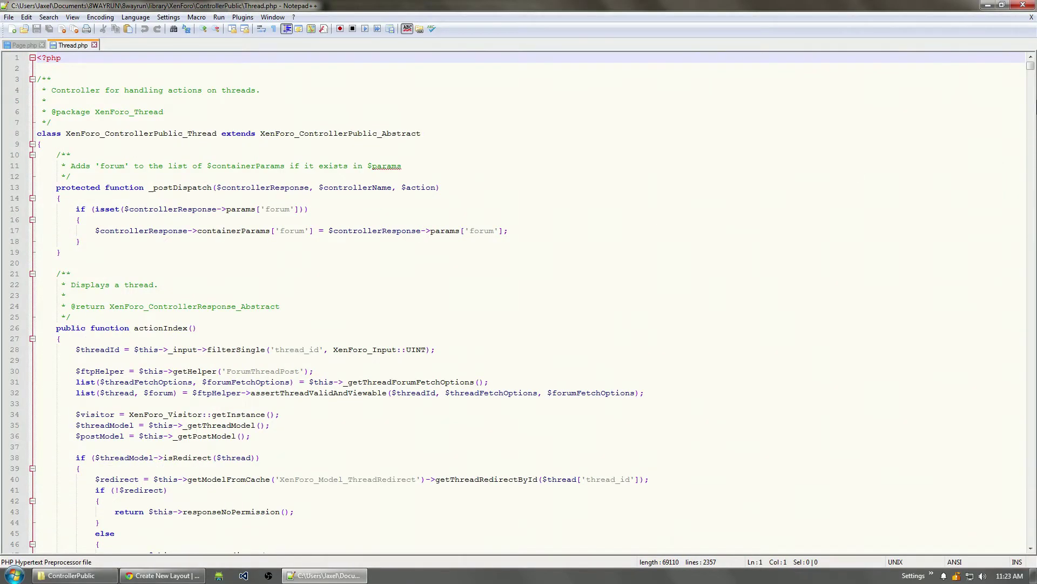
pyautogui.scroll(-7, 404, 322)
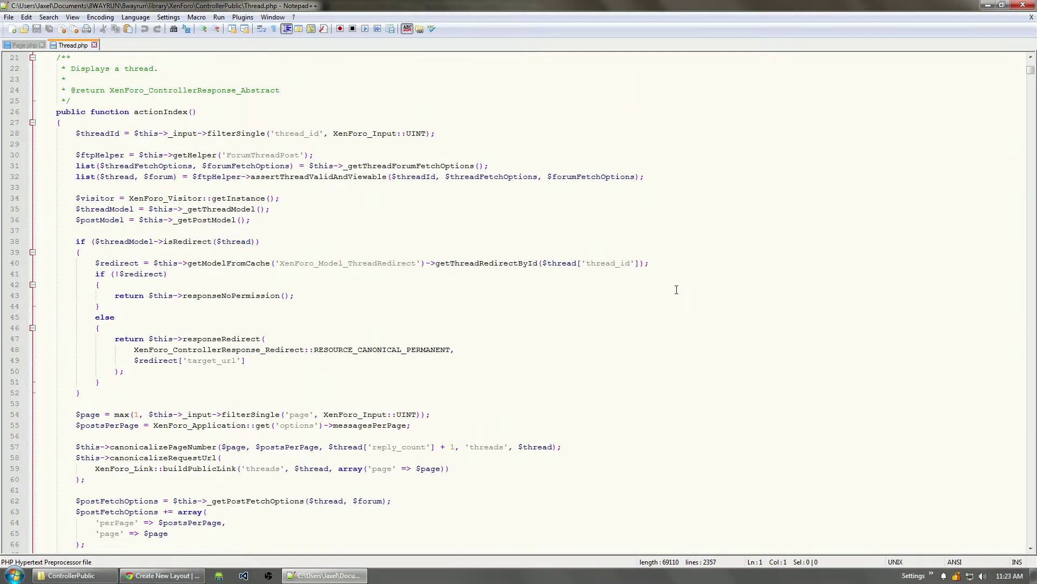
pyautogui.click(1032, 335)
pyautogui.click(1032, 335)
pyautogui.click(1032, 335)
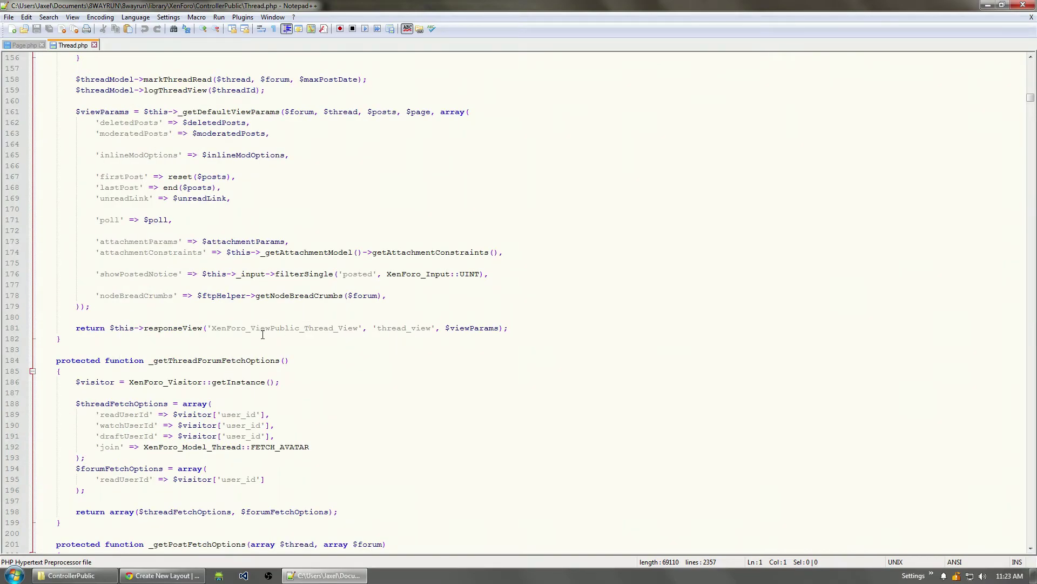
# Compare Thread.php's thread view class, thread_view template and uses of thread.
pyautogui.doubleClick(291, 327)
pyautogui.doubleClick(405, 327)
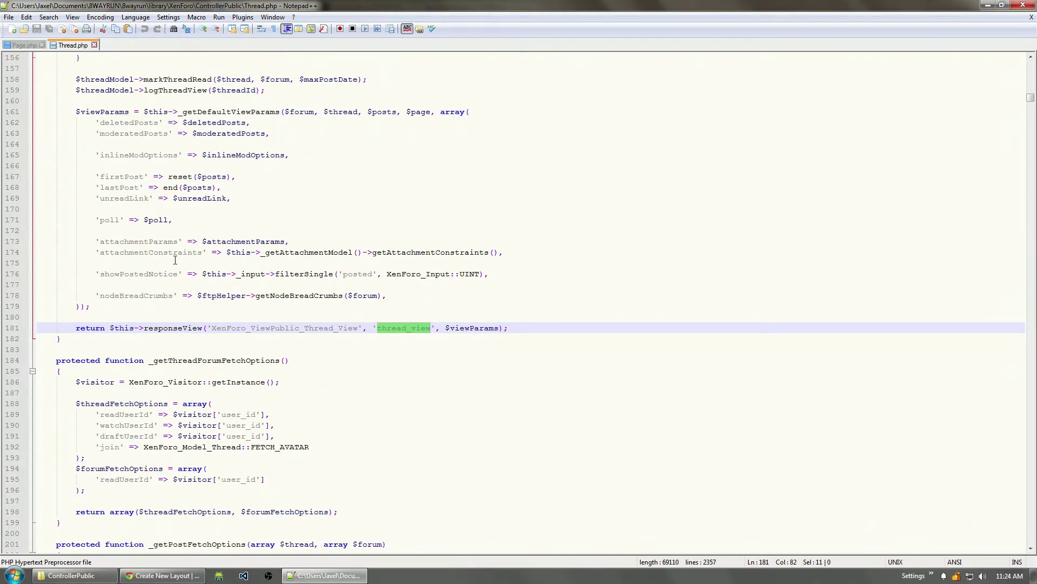
pyautogui.doubleClick(340, 112)
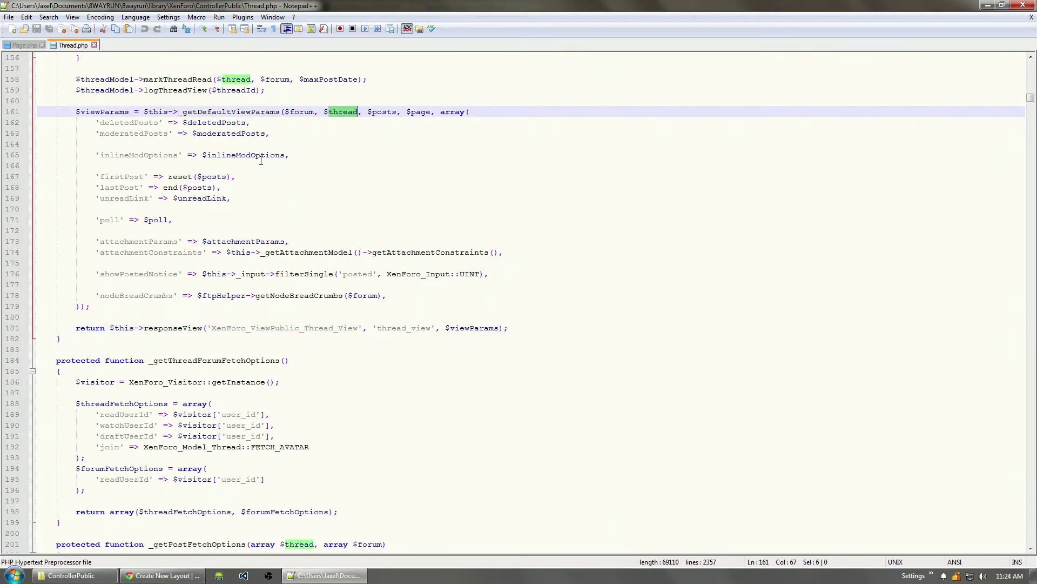
pyautogui.click(301, 112)
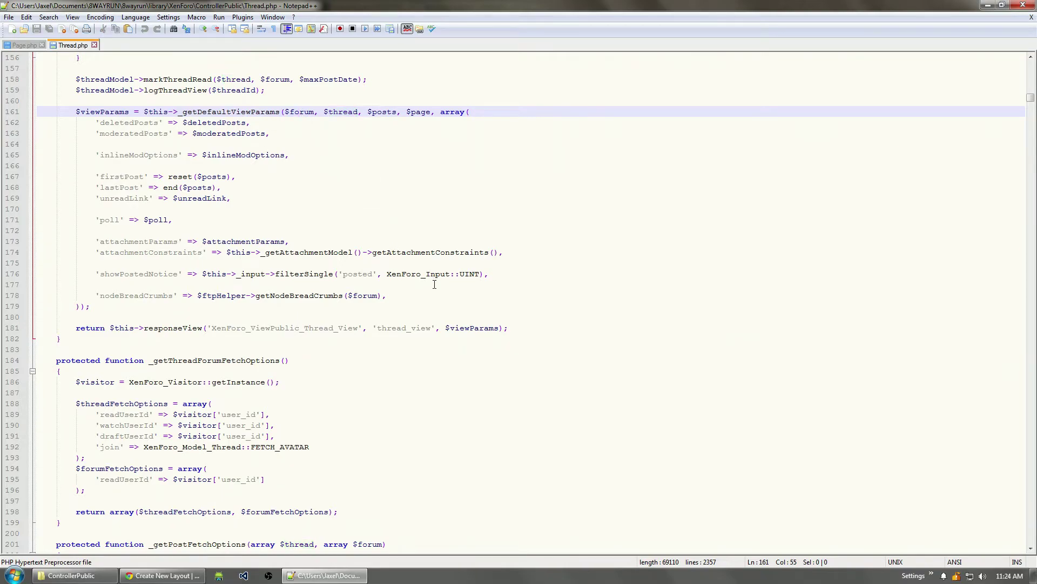
pyautogui.moveTo(162, 576)
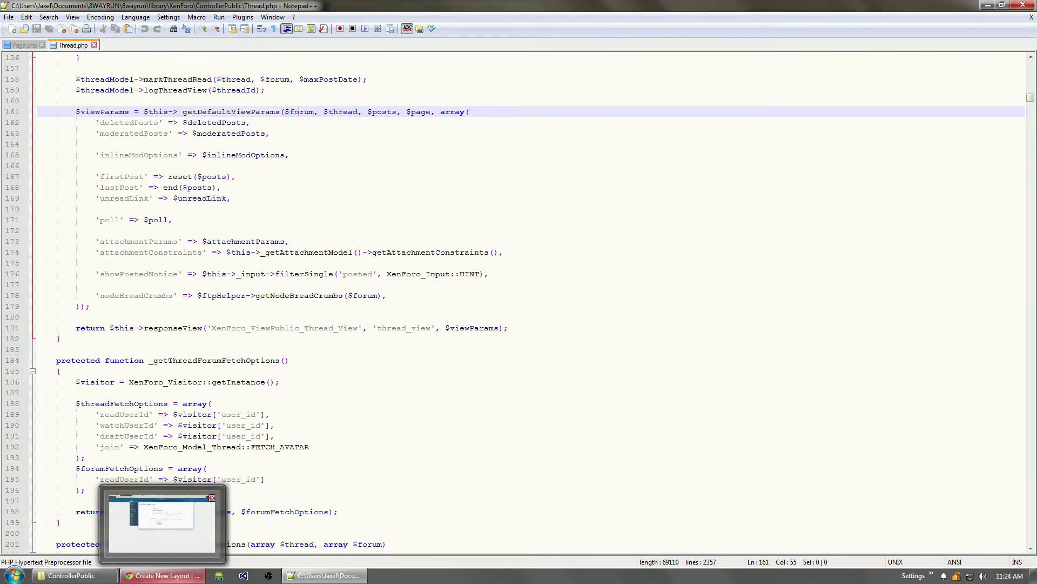
# Close Thread.php, save the Pages layout with priority 10, and open its layout grid.
pyautogui.click(94, 45)
pyautogui.click(162, 575)
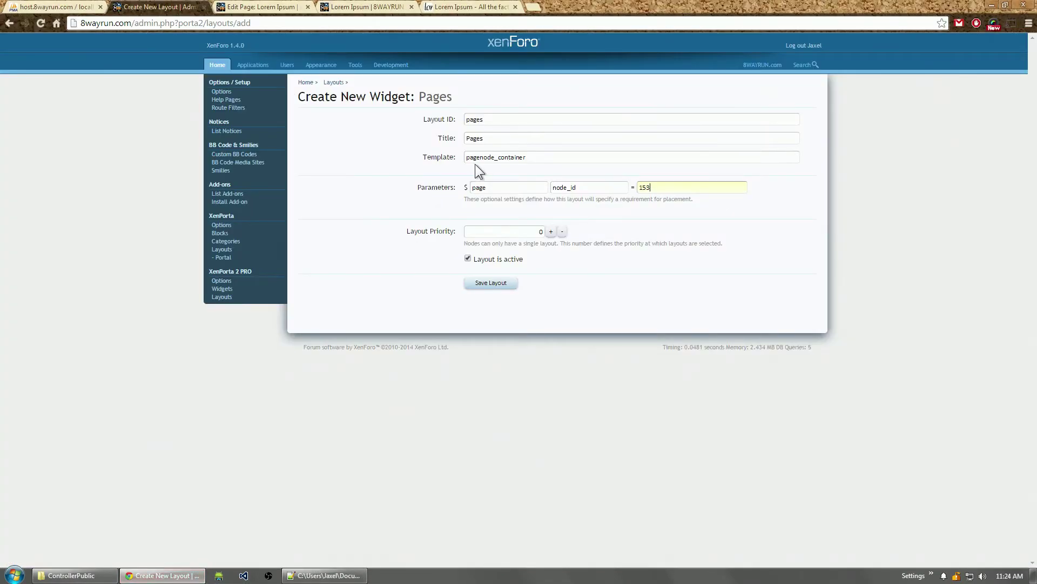
pyautogui.doubleClick(537, 232)
pyautogui.click(507, 284)
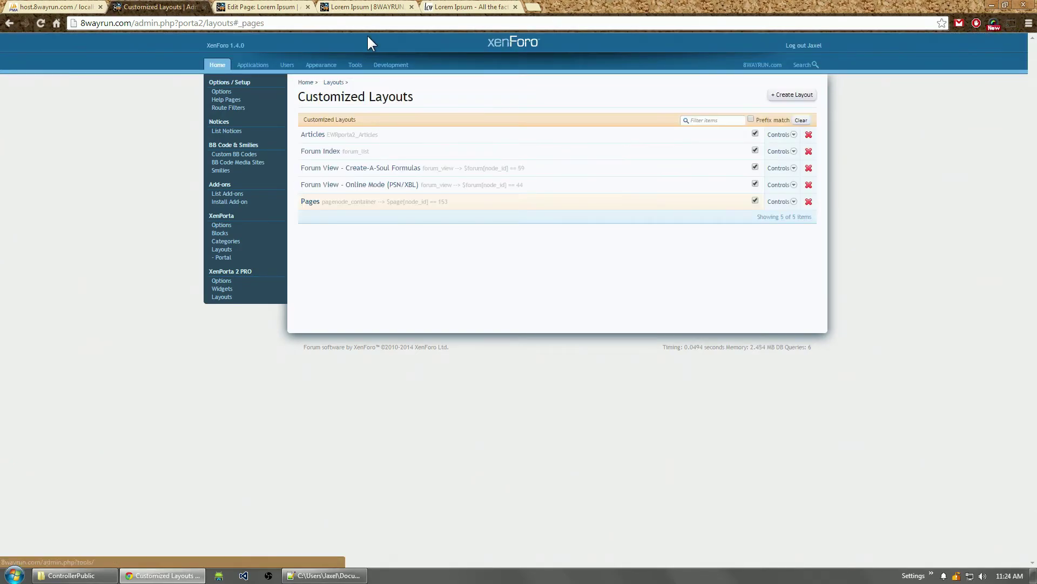
pyautogui.click(355, 200)
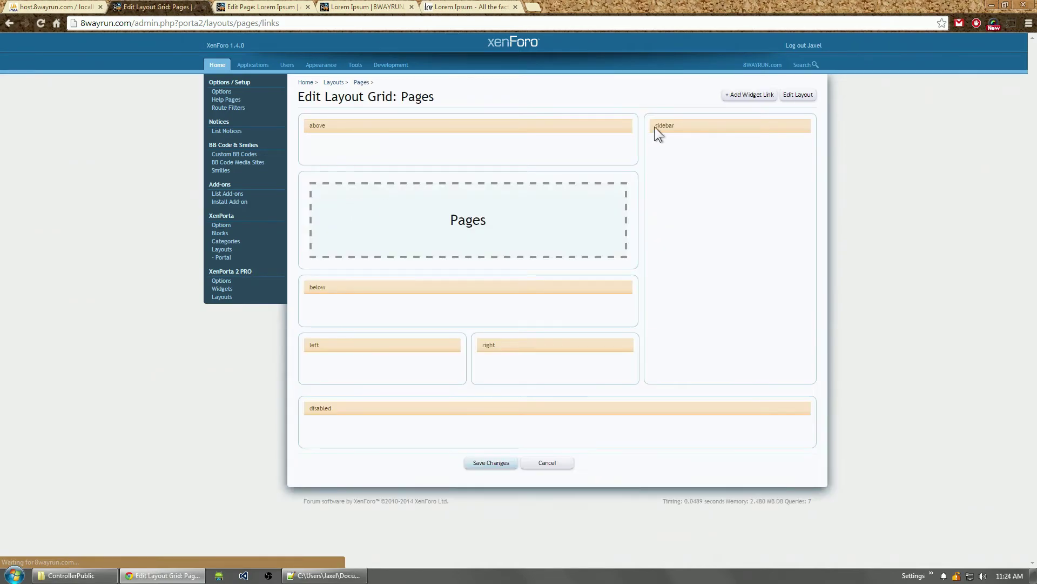
# Add a Status Updates widget link titled 'Status Updates' to the layout.
pyautogui.click(753, 96)
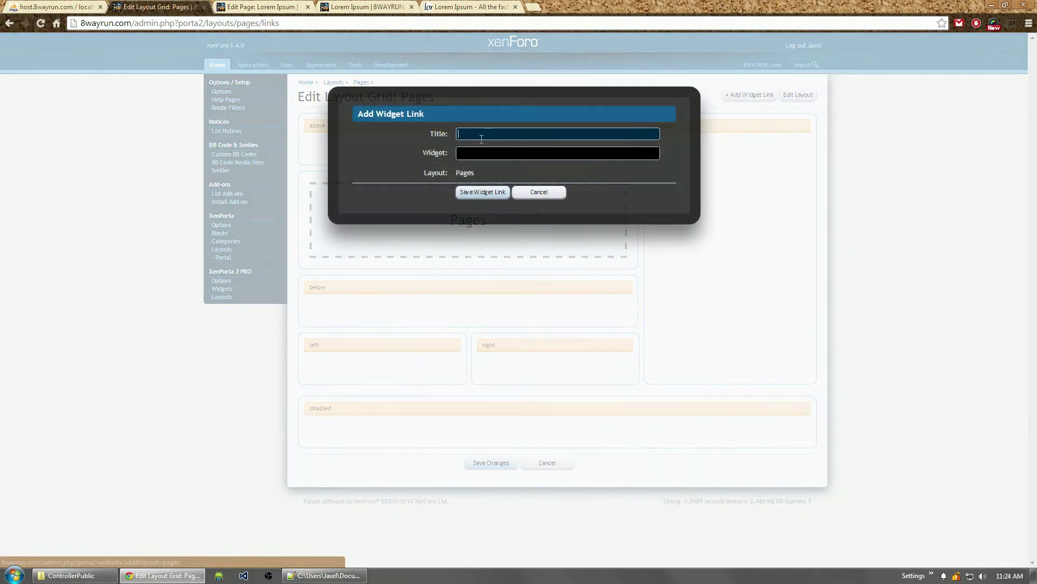
pyautogui.click(488, 153)
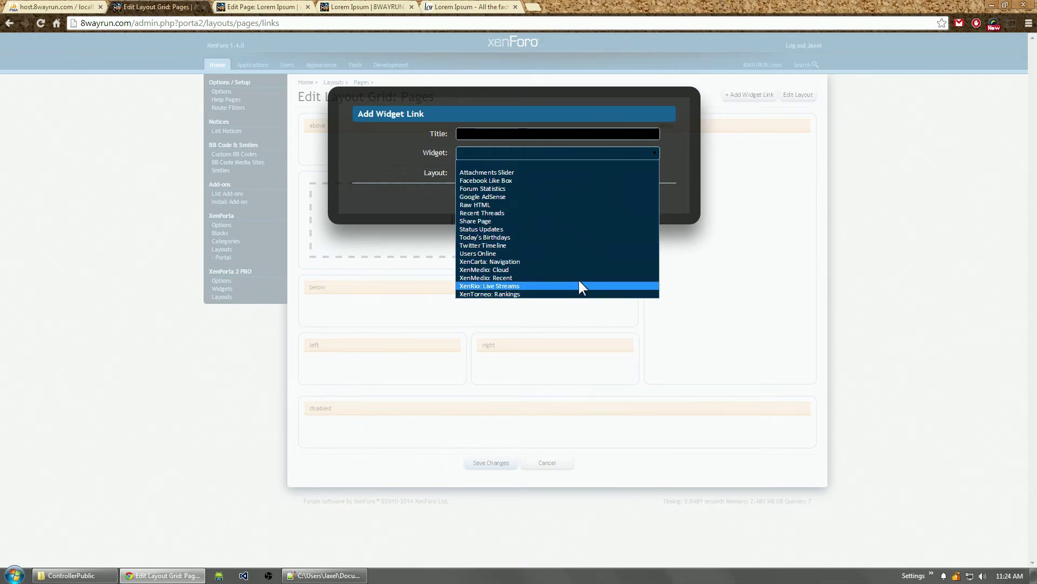
pyautogui.click(555, 228)
pyautogui.click(519, 133)
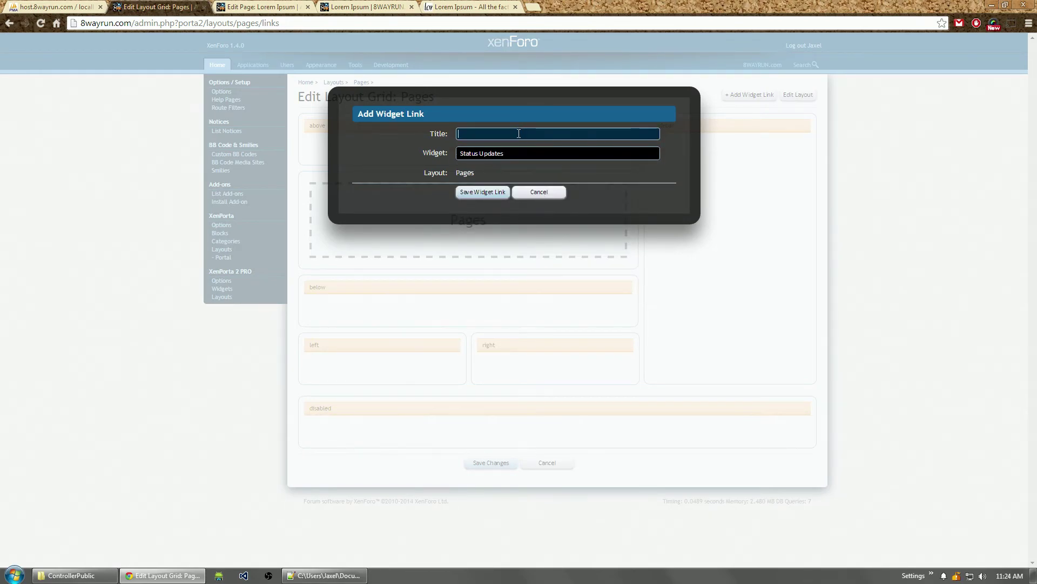
pyautogui.write('Status Updates')
pyautogui.click(473, 194)
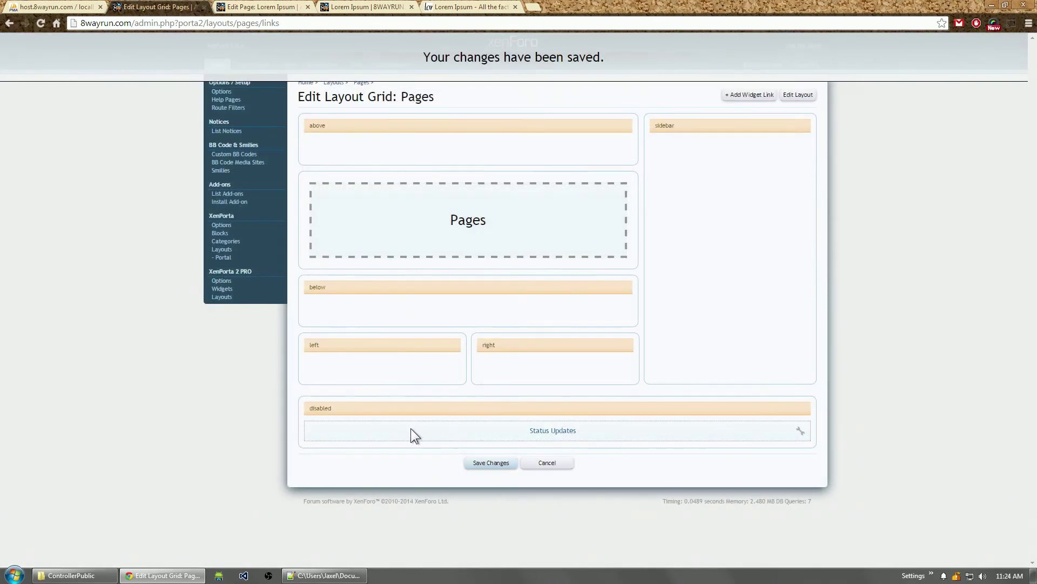
# Move the Status Updates widget into the sidebar, save the grid, and view Lorem Ipsum.
pyautogui.moveTo(410, 429); pyautogui.dragTo(475, 486)
pyautogui.click(490, 462)
pyautogui.click(292, 8)
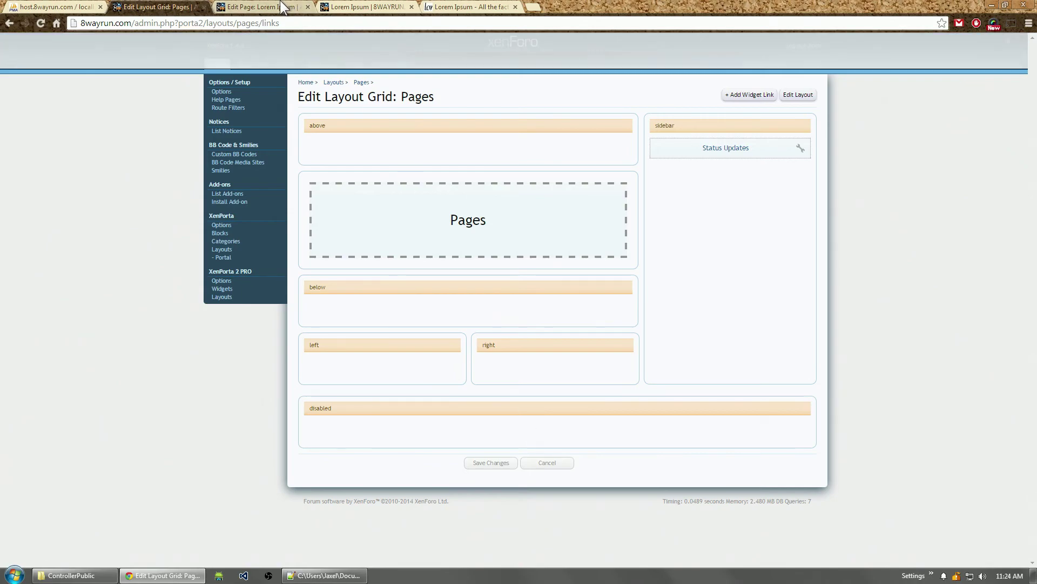
pyautogui.click(319, 8)
# Reload the live Lorem Ipsum page at pages/lipsum with F5.
pyautogui.press('F5')
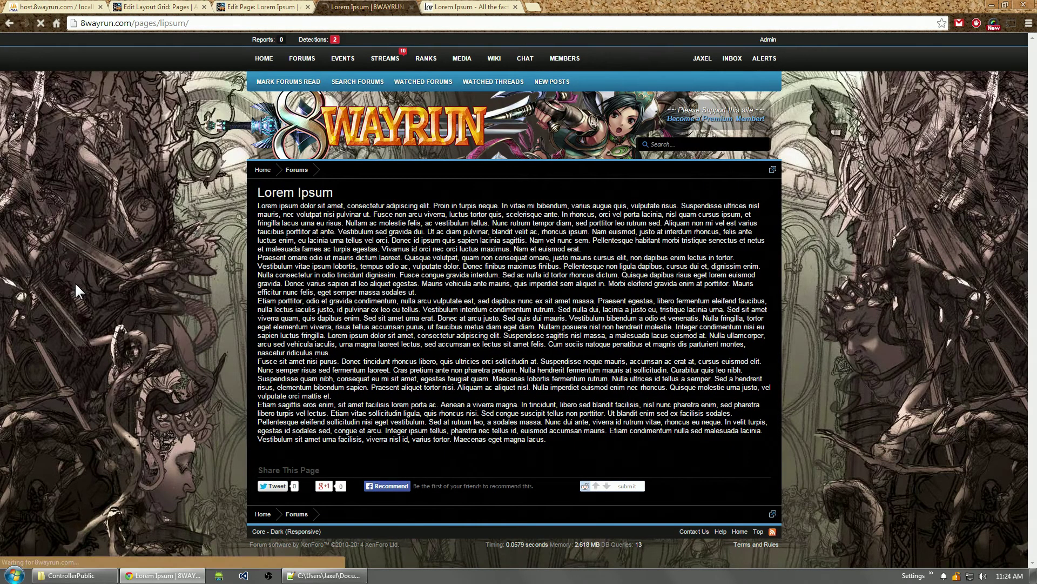